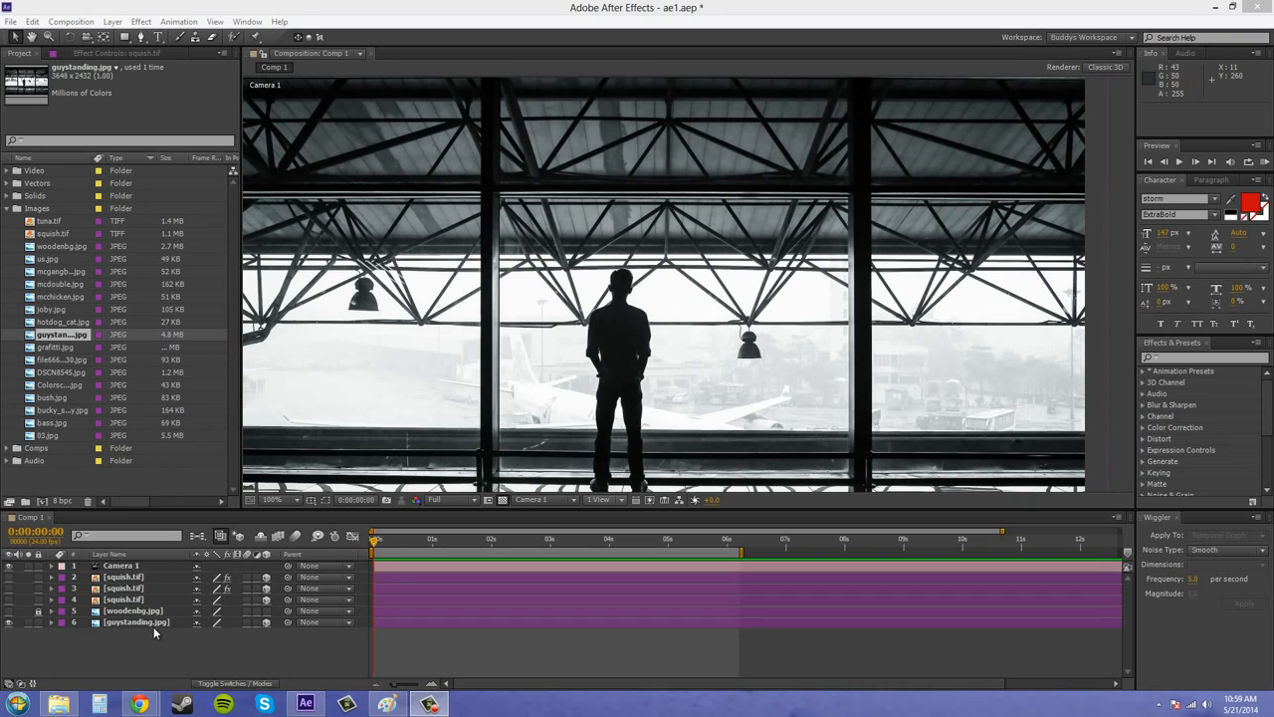
# Start a new light layer of type Ambient and name it Ambient.
pyautogui.click(150, 649)
pyautogui.click(572, 289)
pyautogui.scroll(-1, 571, 287)
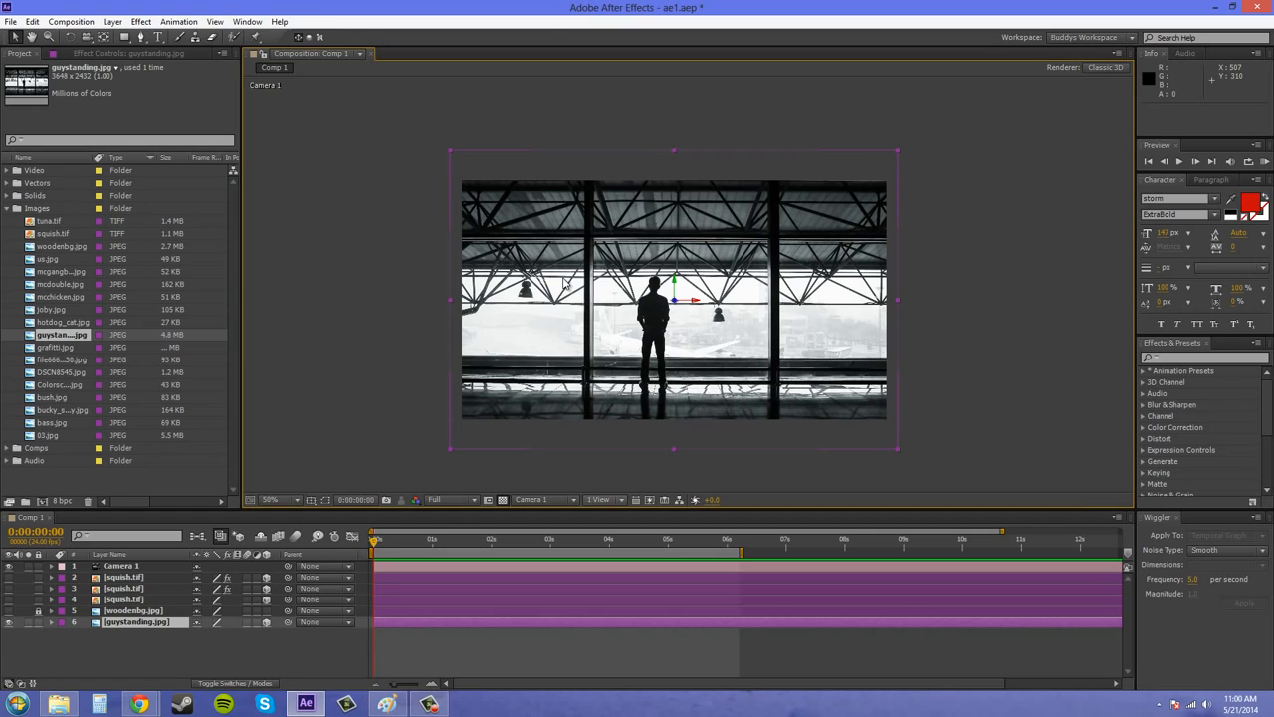
pyautogui.click(114, 24)
pyautogui.moveTo(122, 38)
pyautogui.click(376, 66)
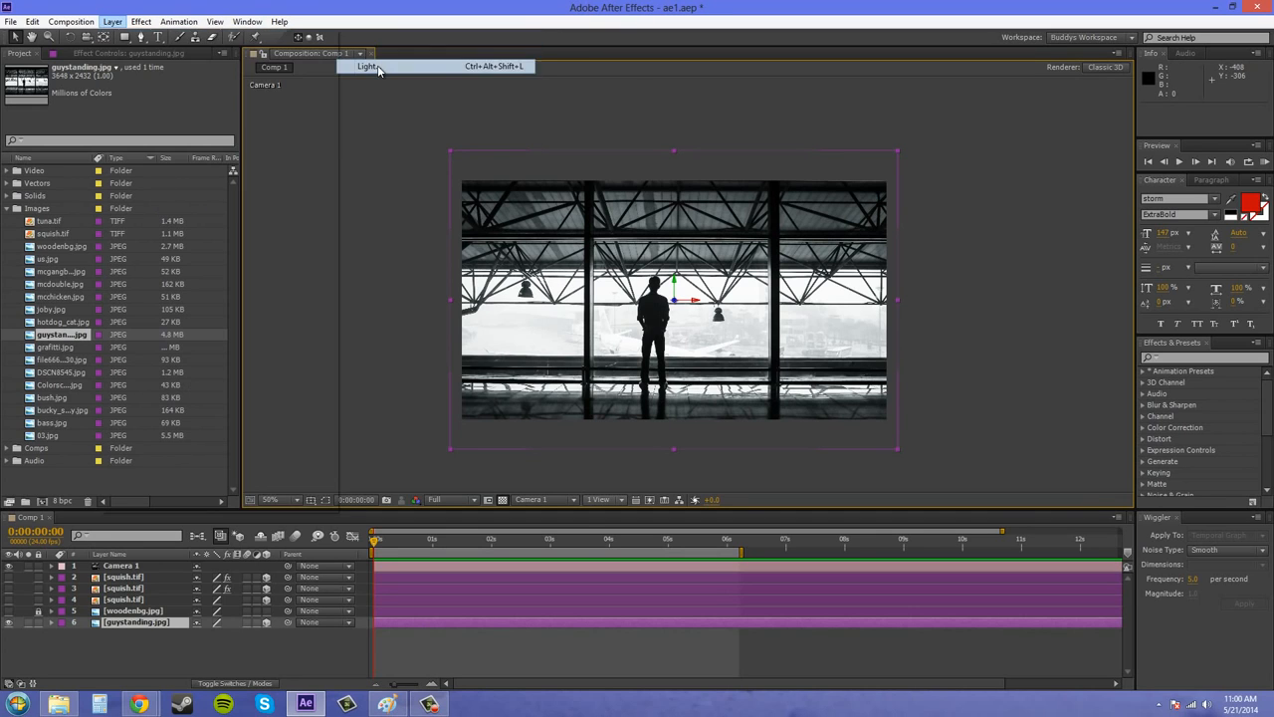
pyautogui.click(663, 253)
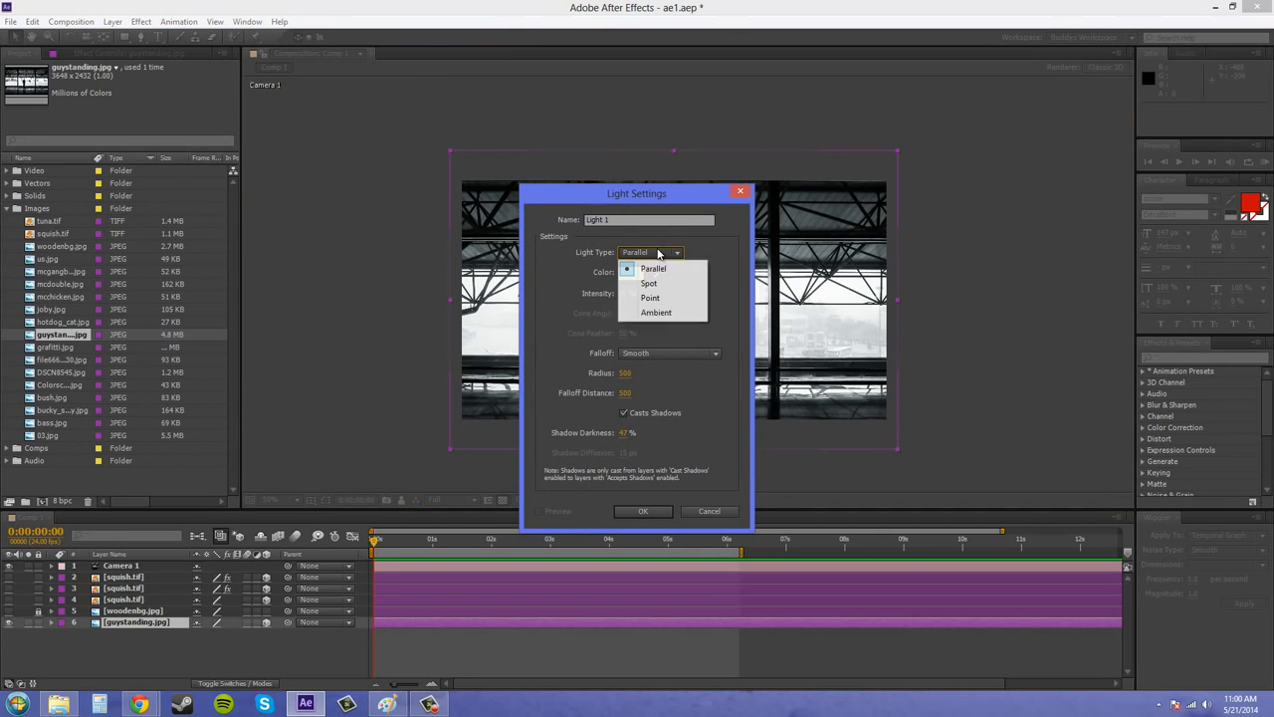
pyautogui.click(658, 314)
pyautogui.moveTo(637, 219); pyautogui.dragTo(535, 216)
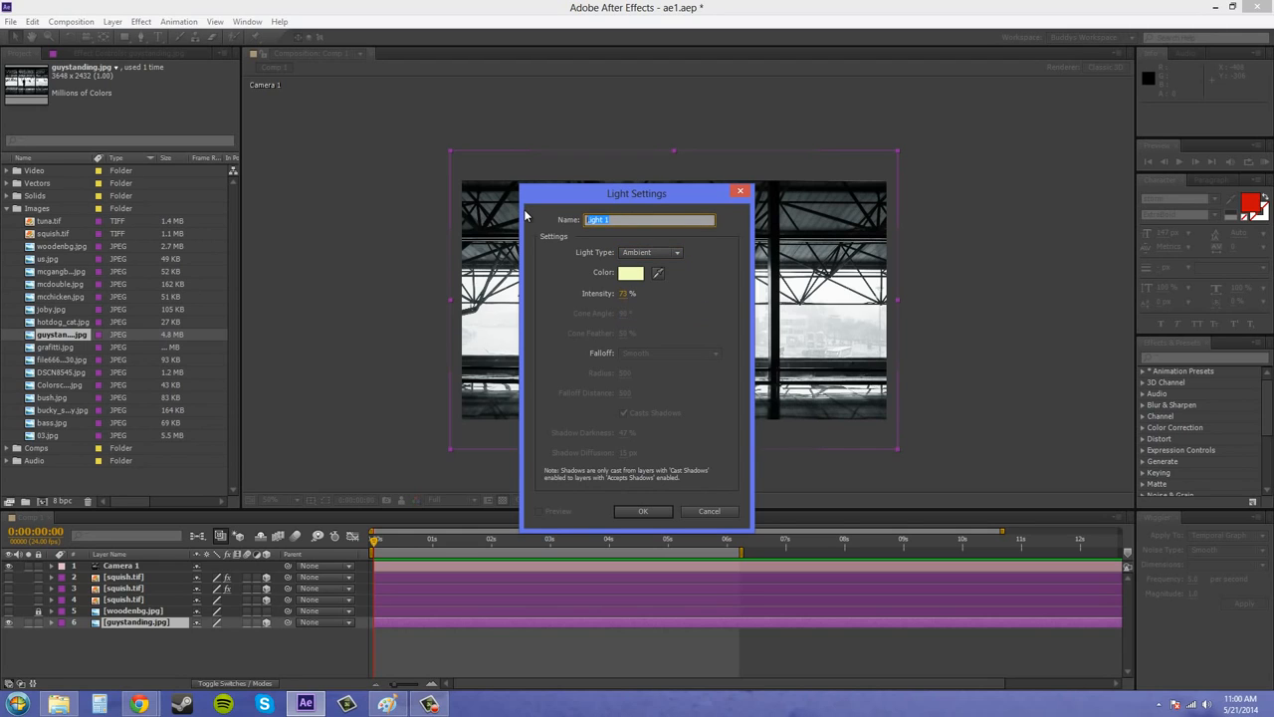
pyautogui.write('Ambient')
# Set the new light's color to white and its intensity to 100%, and create it.
pyautogui.click(631, 275)
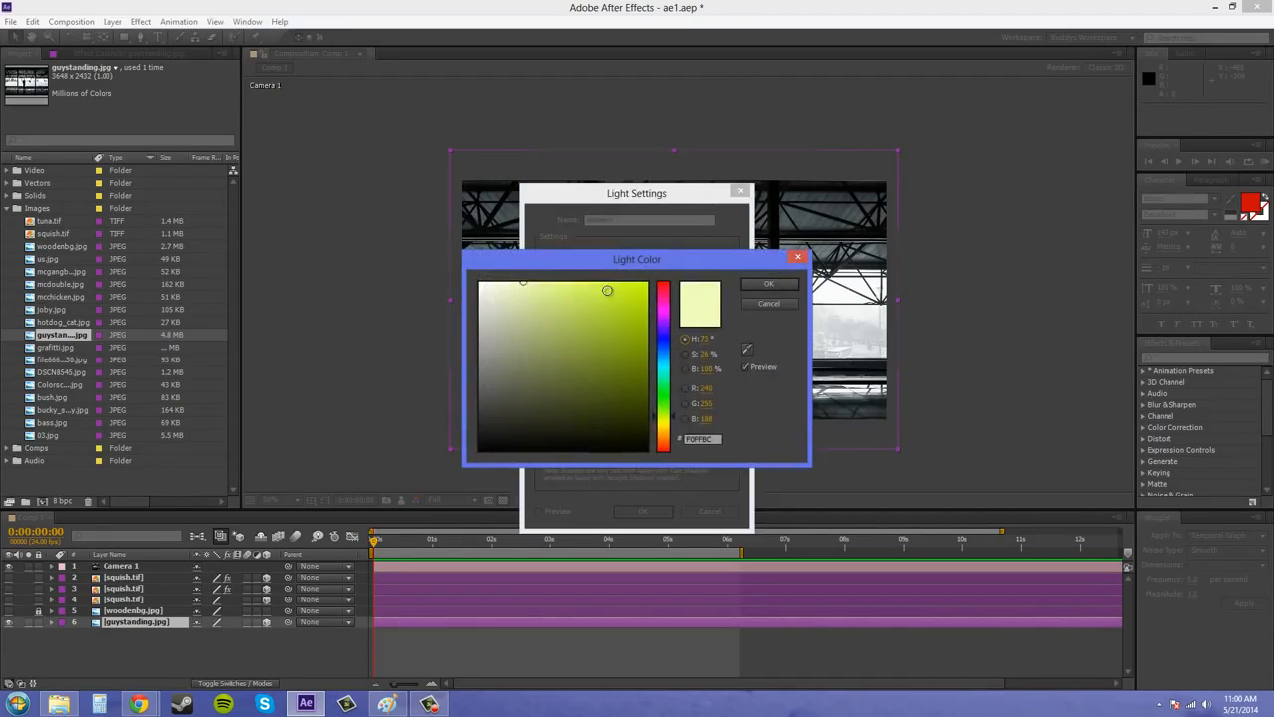
pyautogui.click(754, 284)
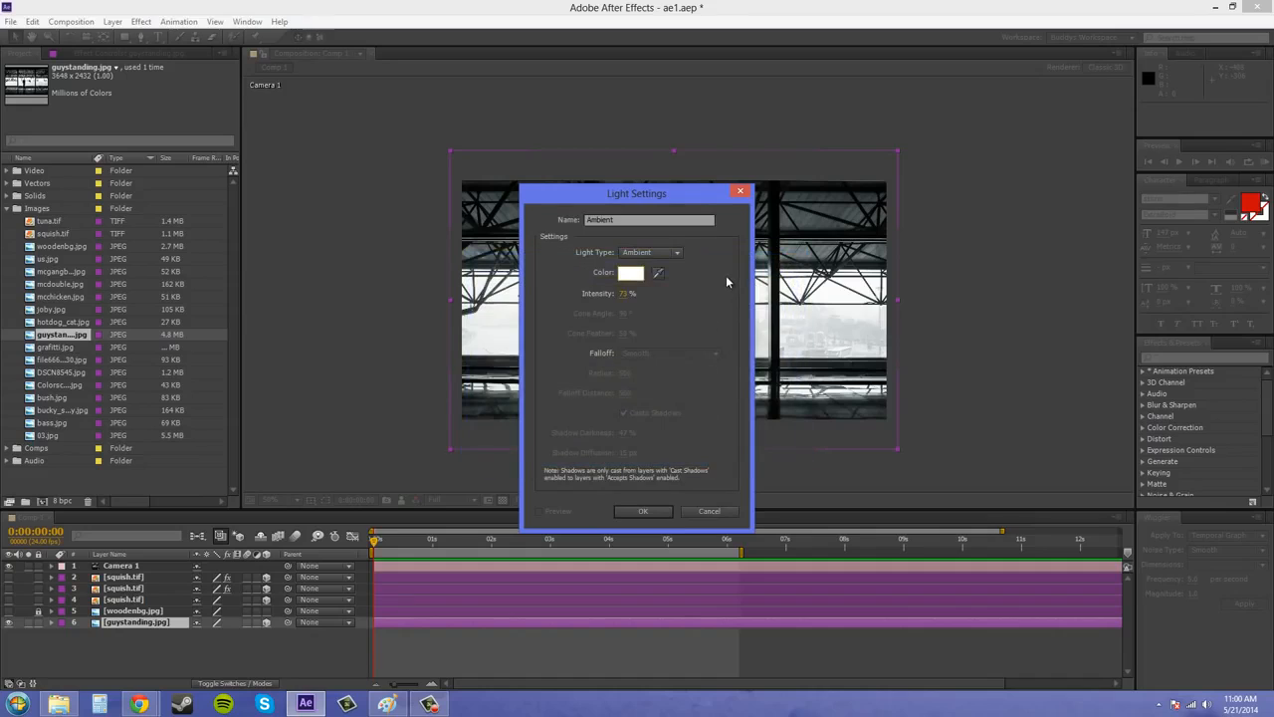
pyautogui.click(625, 294)
pyautogui.write('100')
pyautogui.click(683, 313)
pyautogui.click(643, 513)
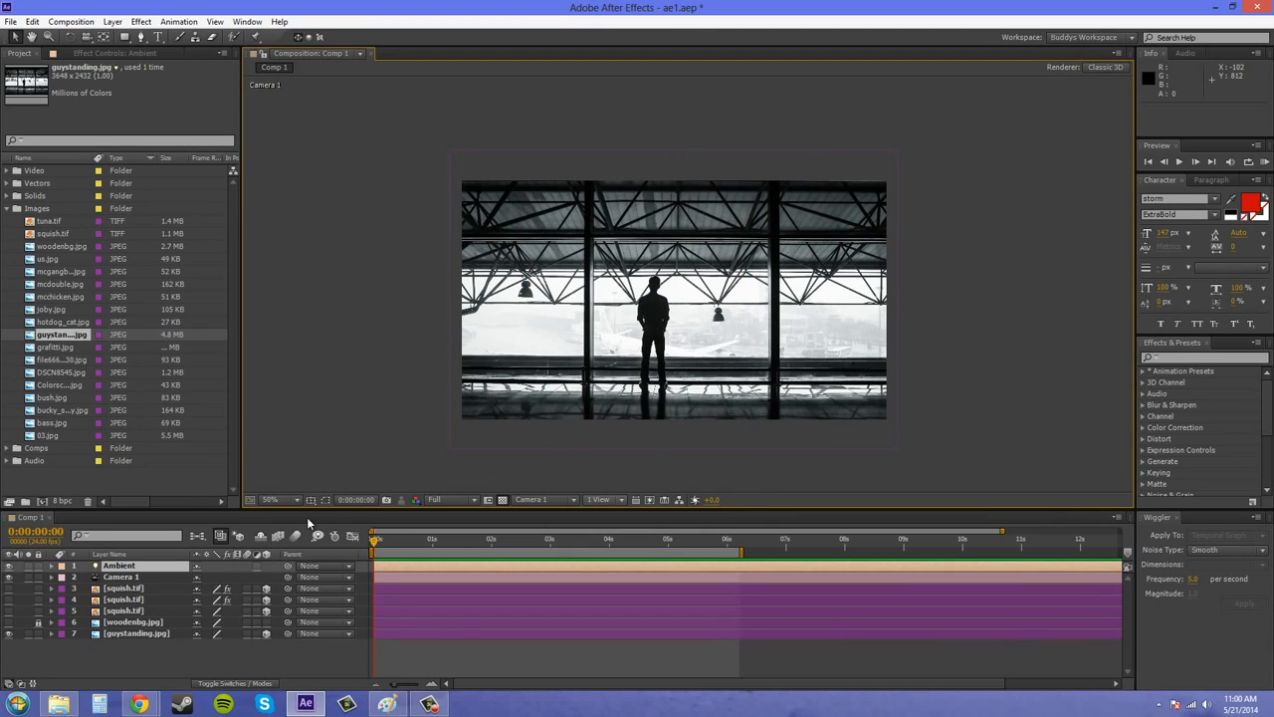
# Change the Ambient light's color to a pale pink, F8C5C5.
pyautogui.doubleClick(119, 565)
pyautogui.moveTo(657, 189); pyautogui.dragTo(311, 158)
pyautogui.click(285, 237)
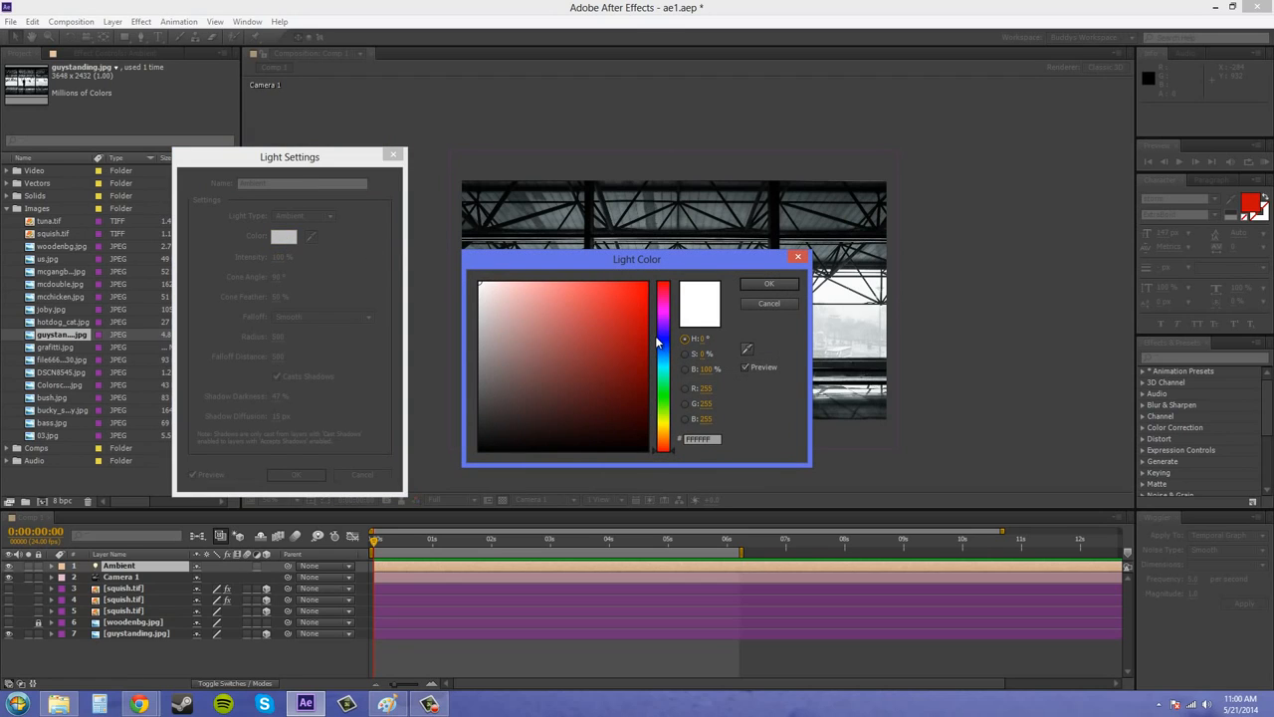
pyautogui.moveTo(657, 342); pyautogui.dragTo(661, 377)
pyautogui.moveTo(660, 263); pyautogui.dragTo(1024, 304)
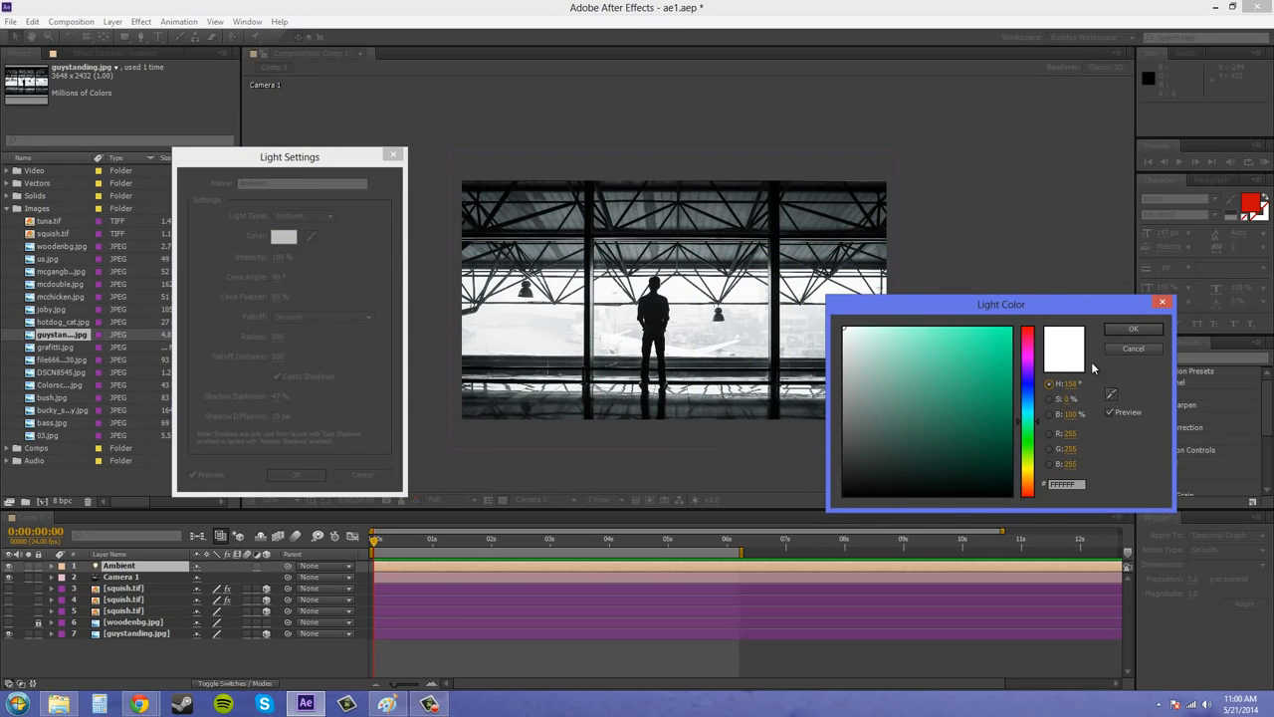
pyautogui.click(1121, 330)
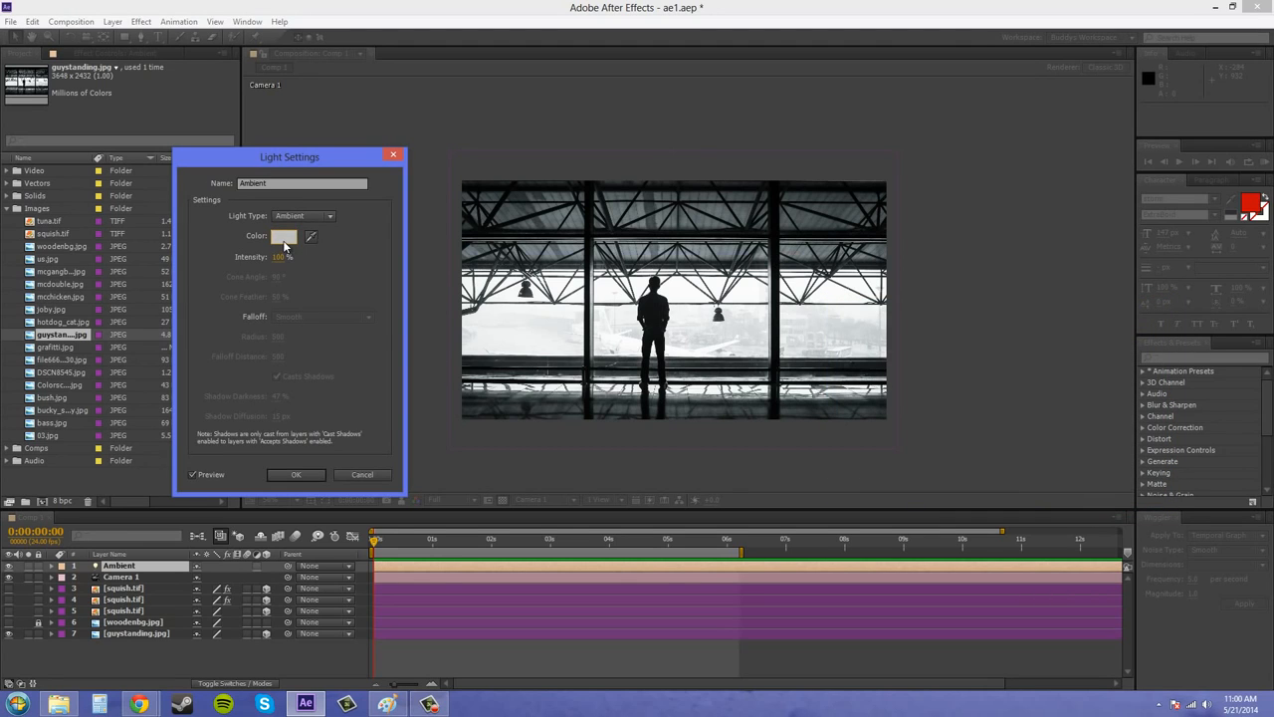
pyautogui.click(283, 236)
pyautogui.moveTo(663, 387); pyautogui.dragTo(663, 416)
pyautogui.moveTo(590, 389); pyautogui.dragTo(532, 288)
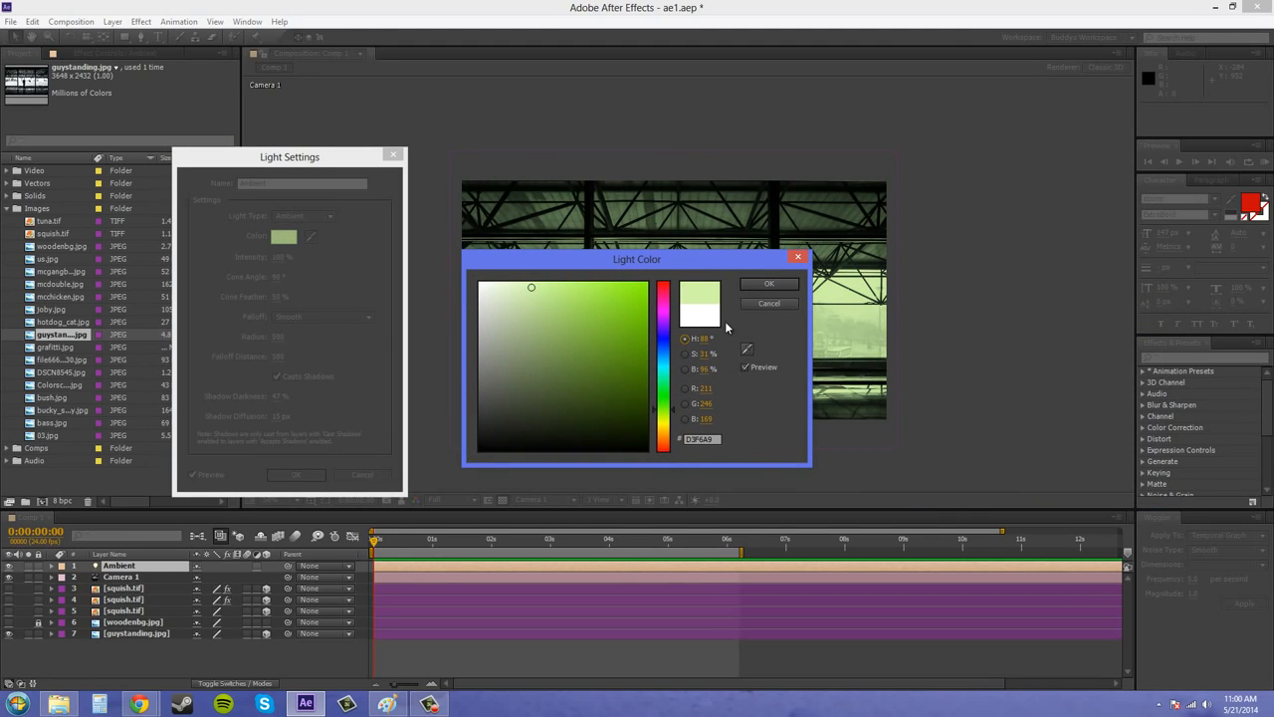
pyautogui.moveTo(667, 384); pyautogui.dragTo(666, 454)
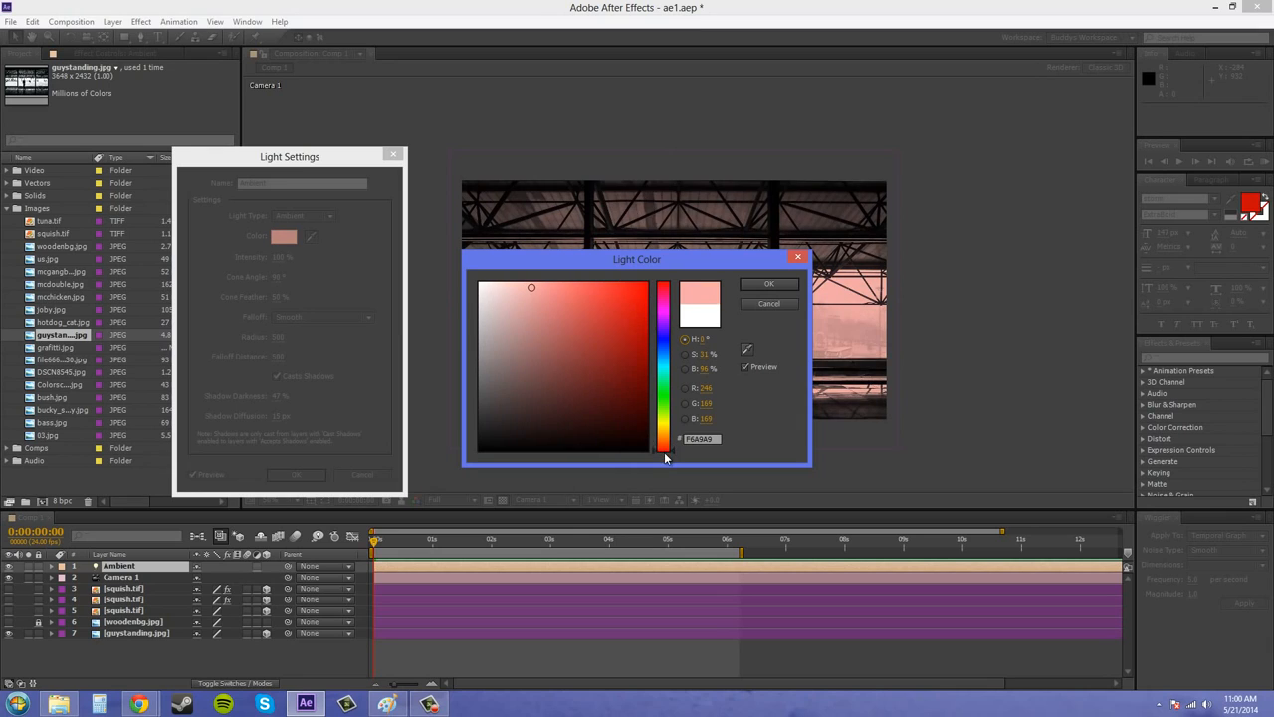
pyautogui.click(518, 289)
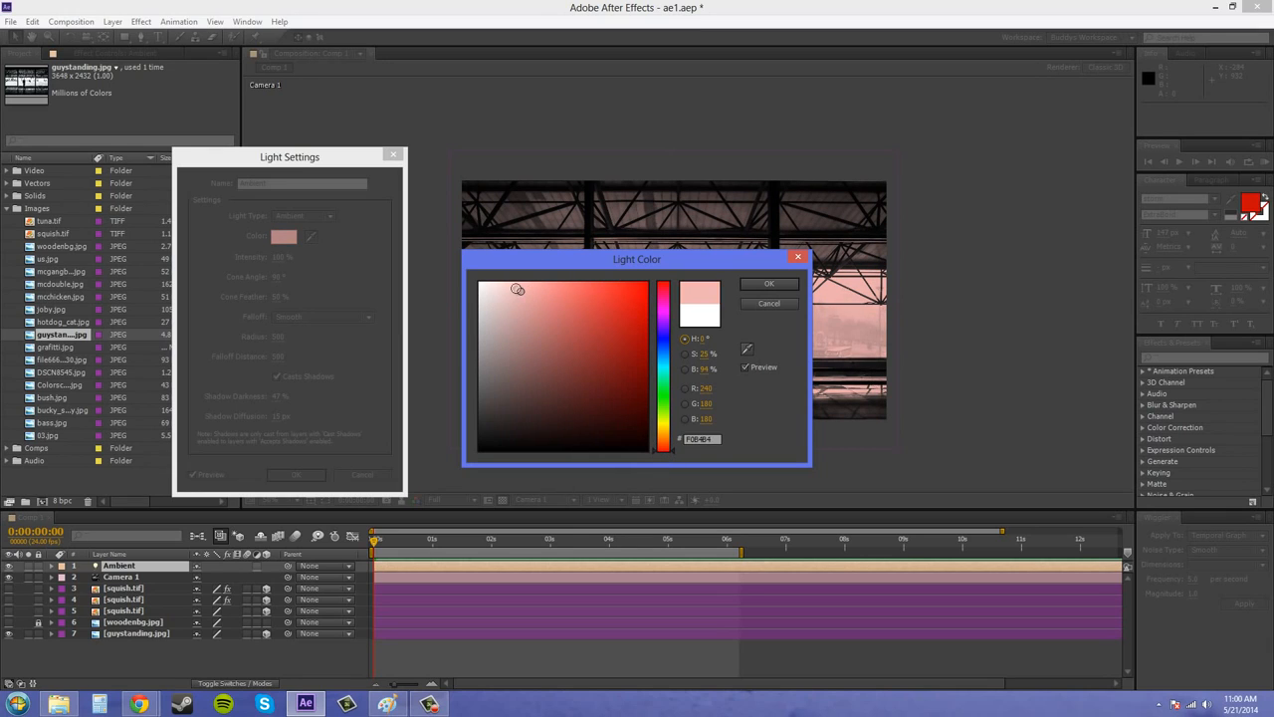
pyautogui.click(769, 284)
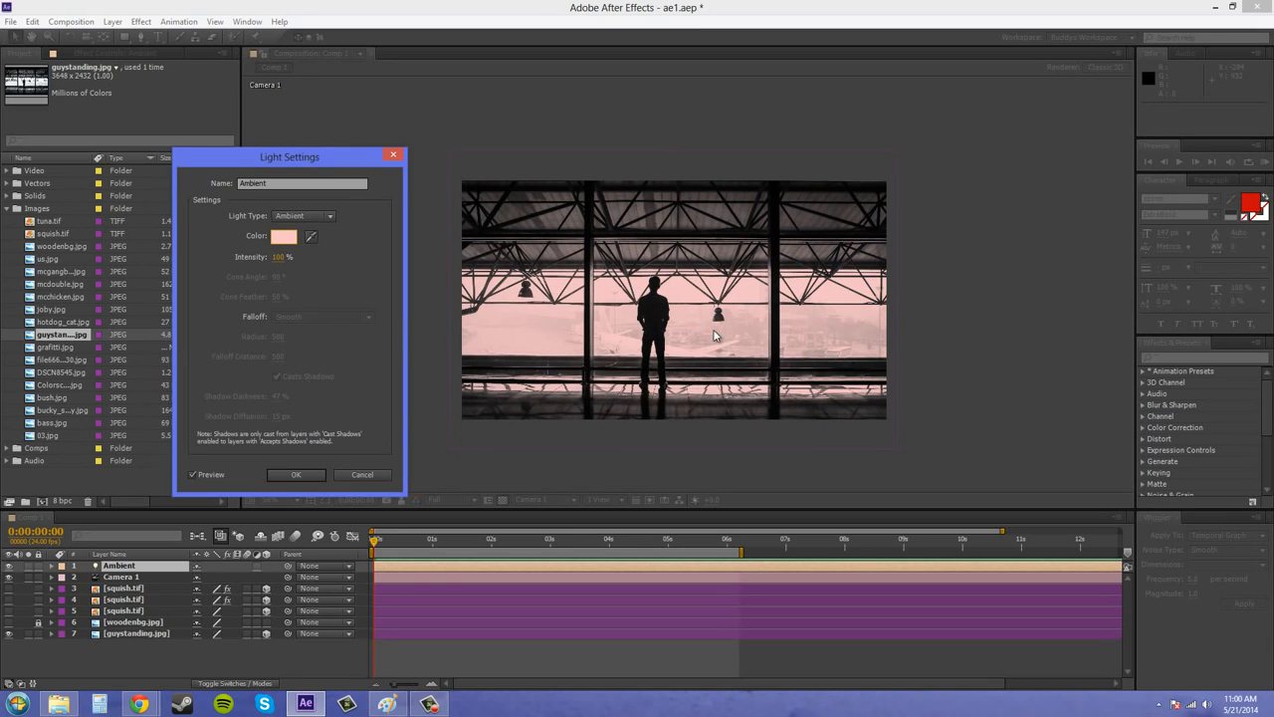
# Try brighter and darker intensities for the Ambient light, set it to 55% and apply the settings.
pyautogui.moveTo(278, 261); pyautogui.dragTo(333, 260)
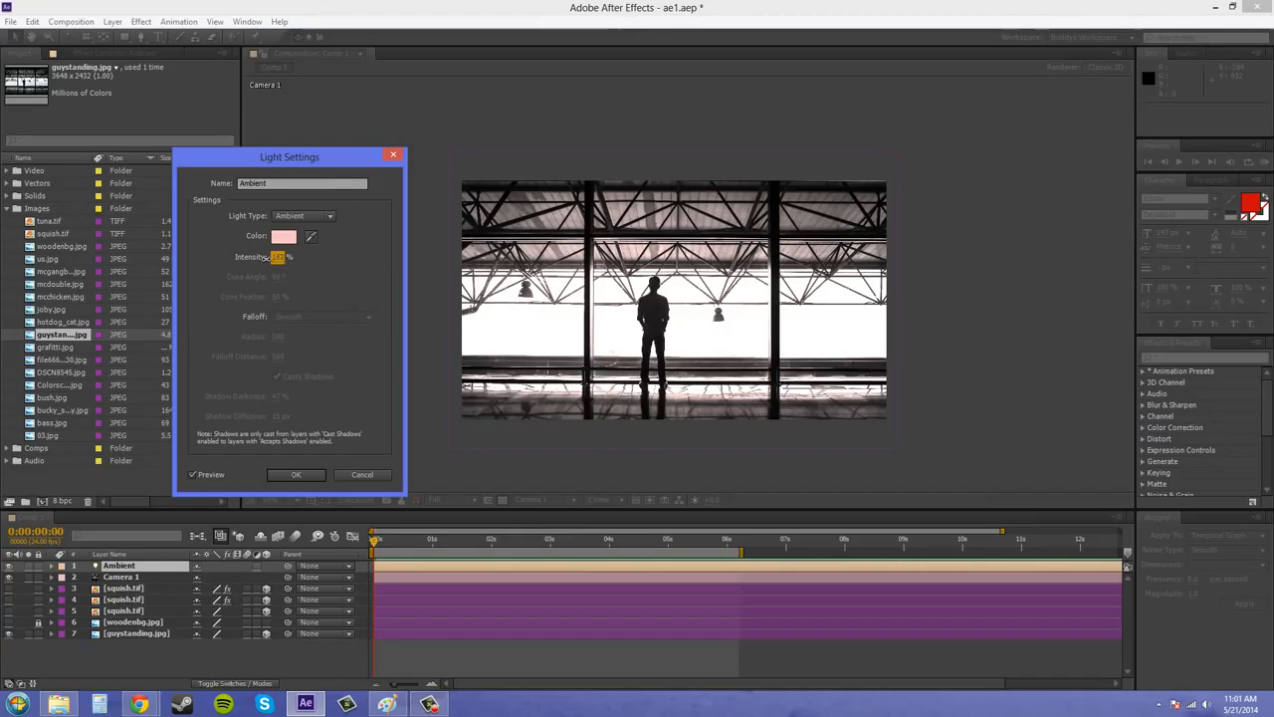
pyautogui.moveTo(271, 257); pyautogui.dragTo(191, 265)
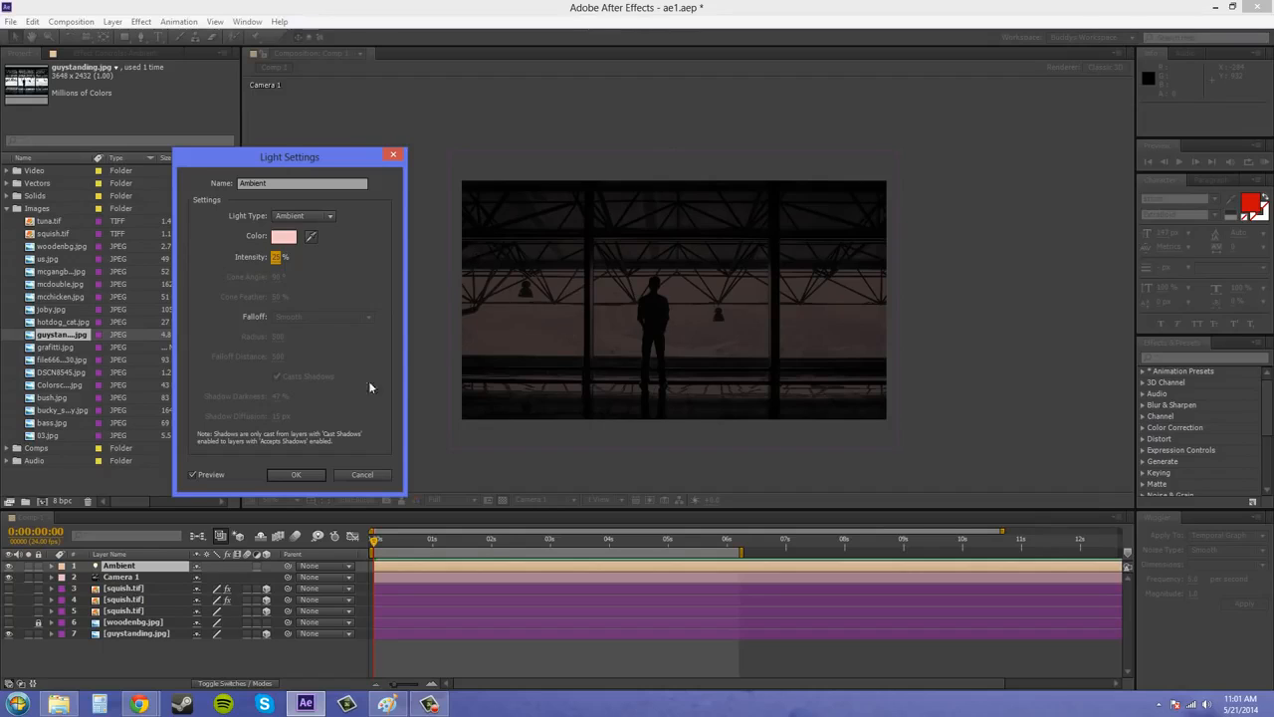
pyautogui.moveTo(277, 258); pyautogui.dragTo(327, 279)
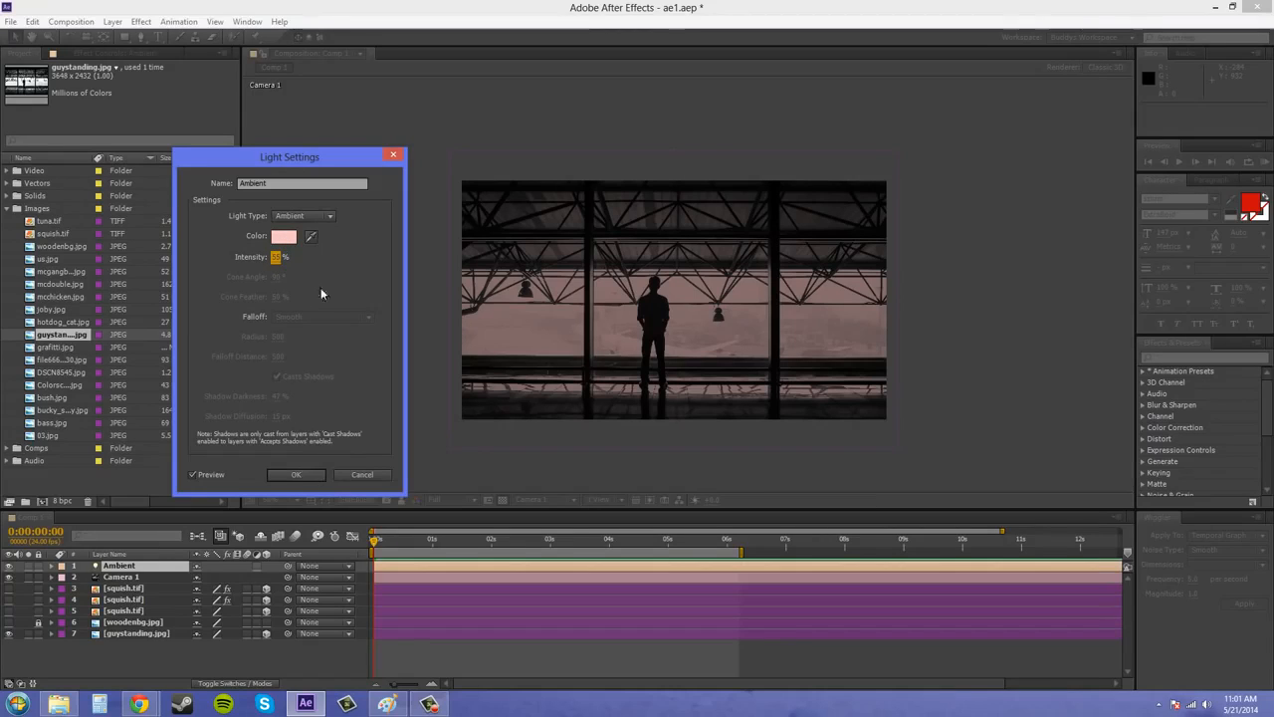
pyautogui.click(310, 475)
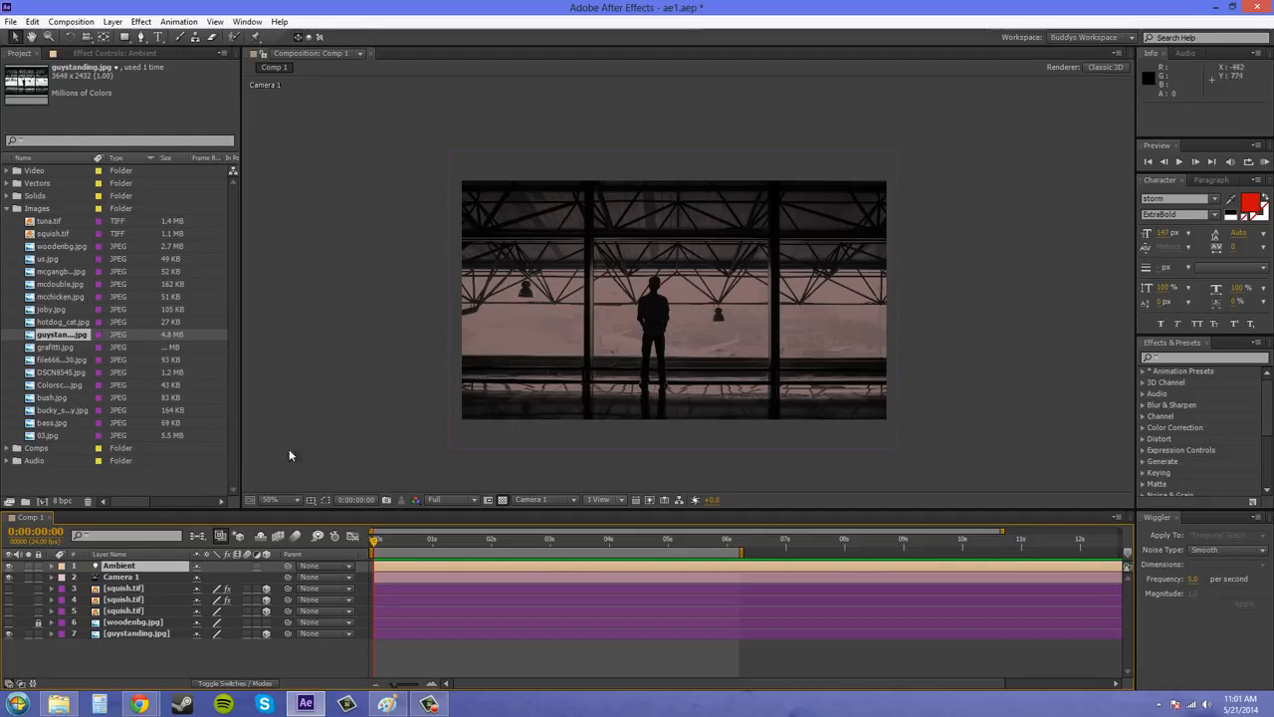
# Start a new Spot light with a 30° cone angle and 100% intensity.
pyautogui.click(141, 22)
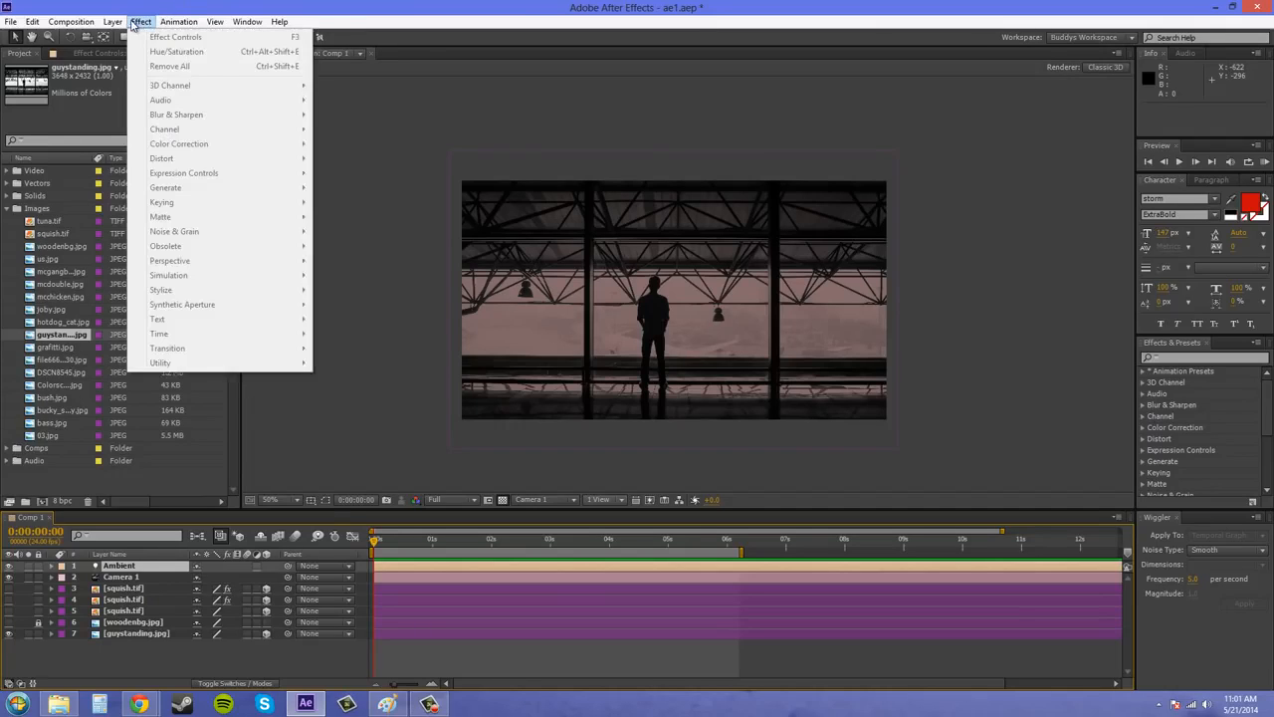
pyautogui.moveTo(130, 37)
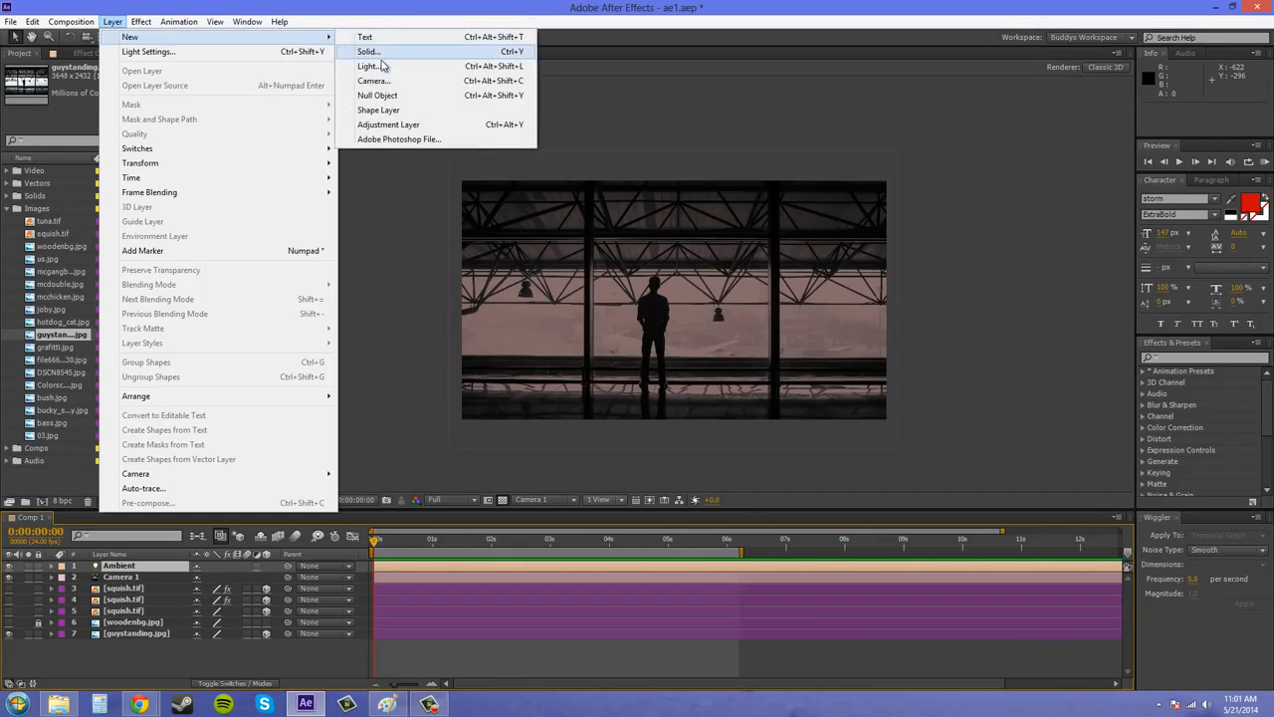
pyautogui.click(383, 66)
pyautogui.click(653, 256)
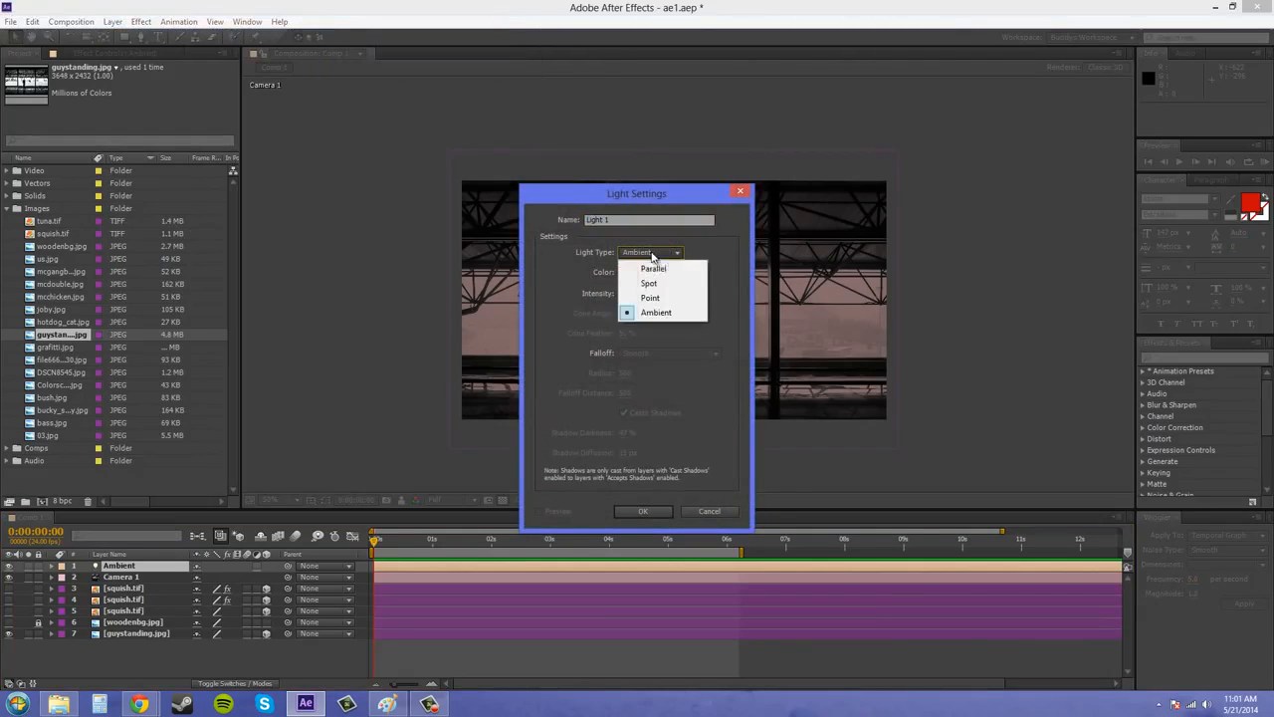
pyautogui.click(660, 285)
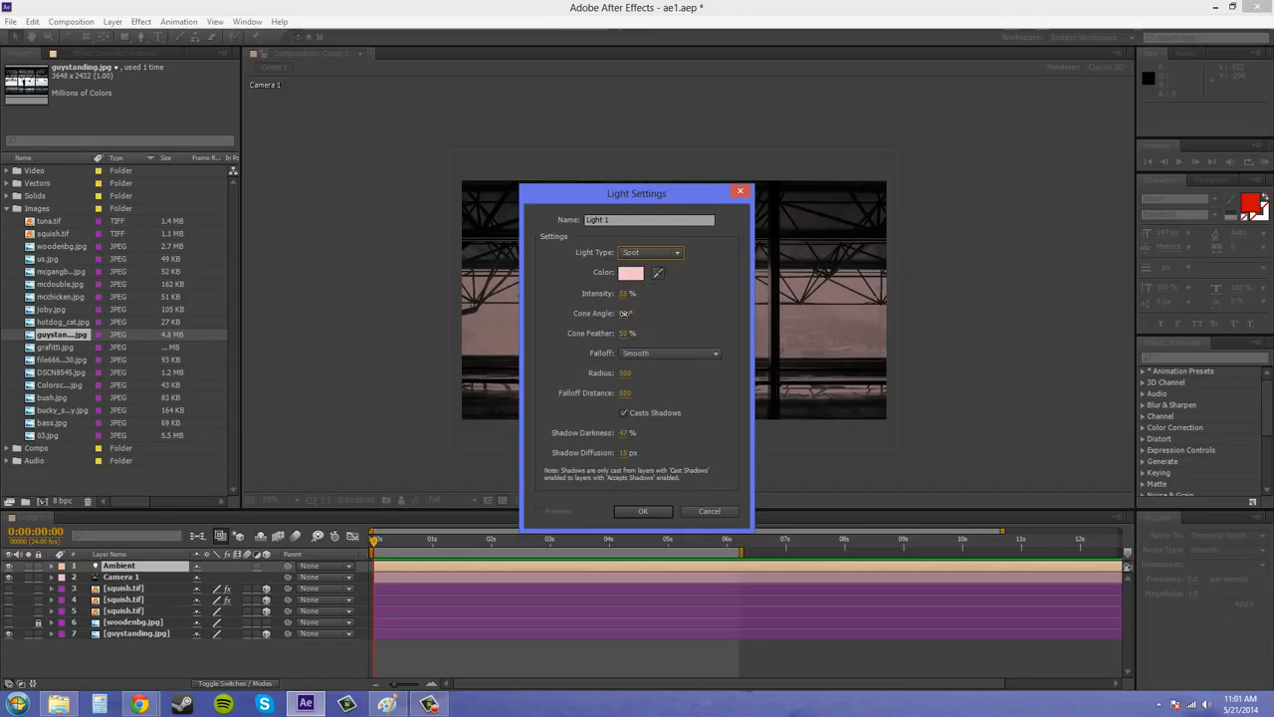
pyautogui.moveTo(626, 315); pyautogui.dragTo(586, 319)
pyautogui.click(624, 314)
pyautogui.write('30')
pyautogui.hotkey('shift', 'Tab')
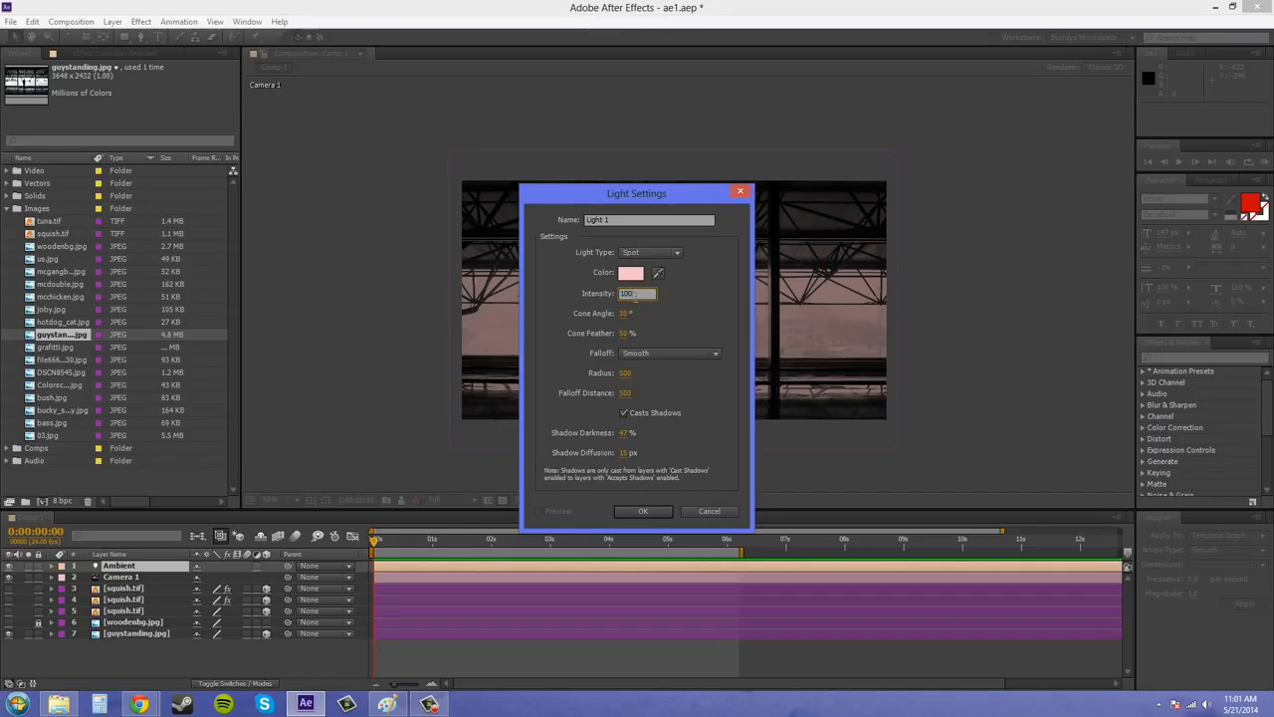
# Make the new spot light's color white and name it spotlight.
pyautogui.click(635, 274)
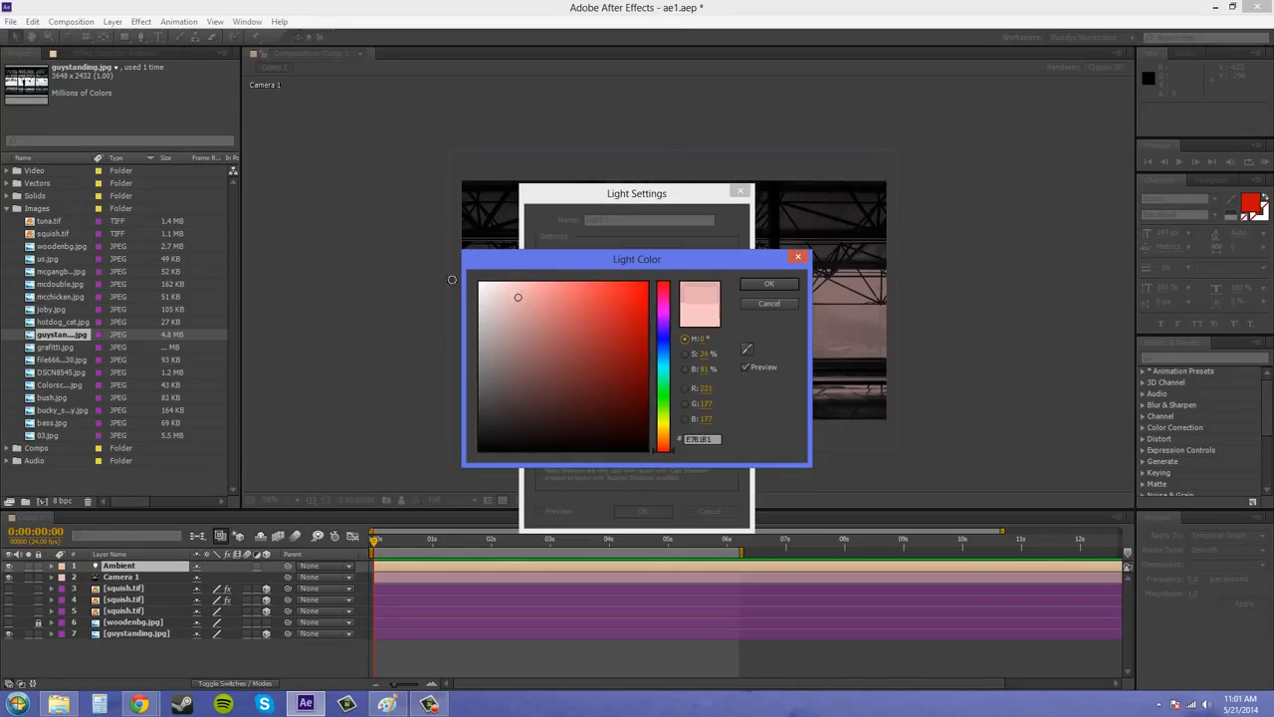
pyautogui.click(770, 284)
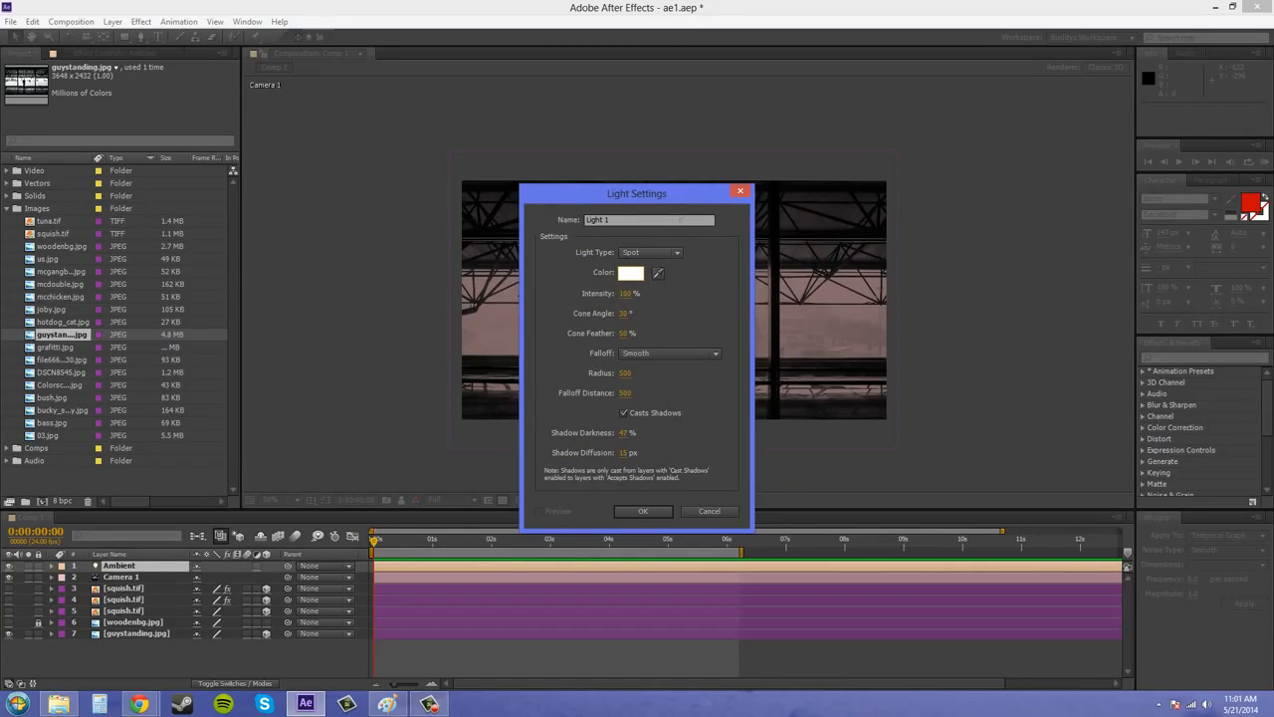
pyautogui.moveTo(681, 219); pyautogui.dragTo(506, 213)
pyautogui.write('spotl')
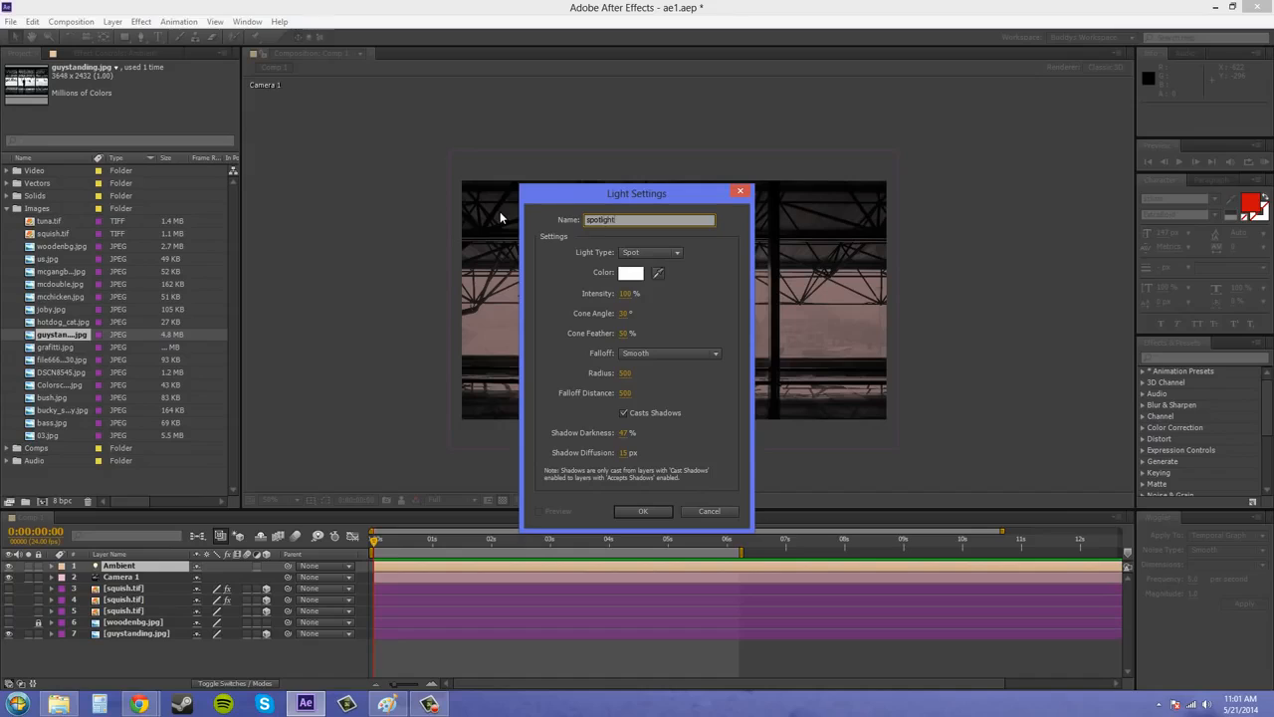
# Turn off shadow casting, set the falloff to None, and create the spot light.
pyautogui.click(658, 353)
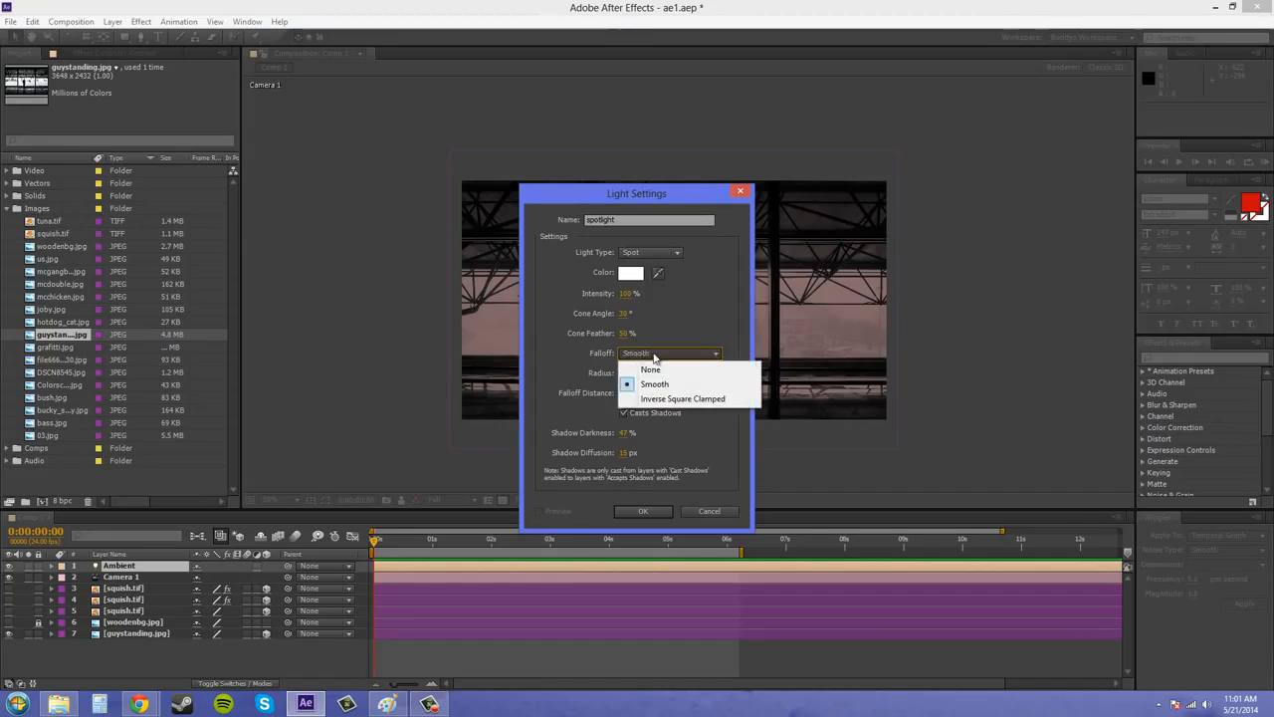
pyautogui.click(642, 381)
pyautogui.click(625, 412)
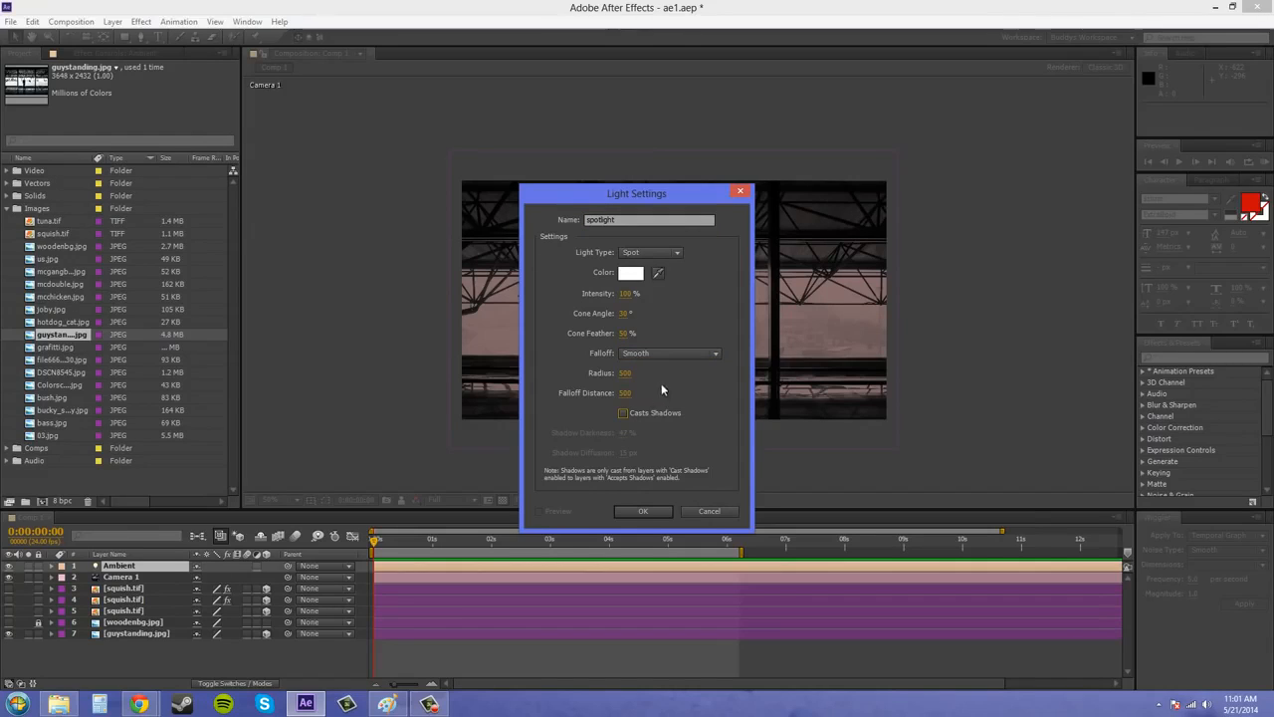
pyautogui.click(657, 354)
pyautogui.click(649, 364)
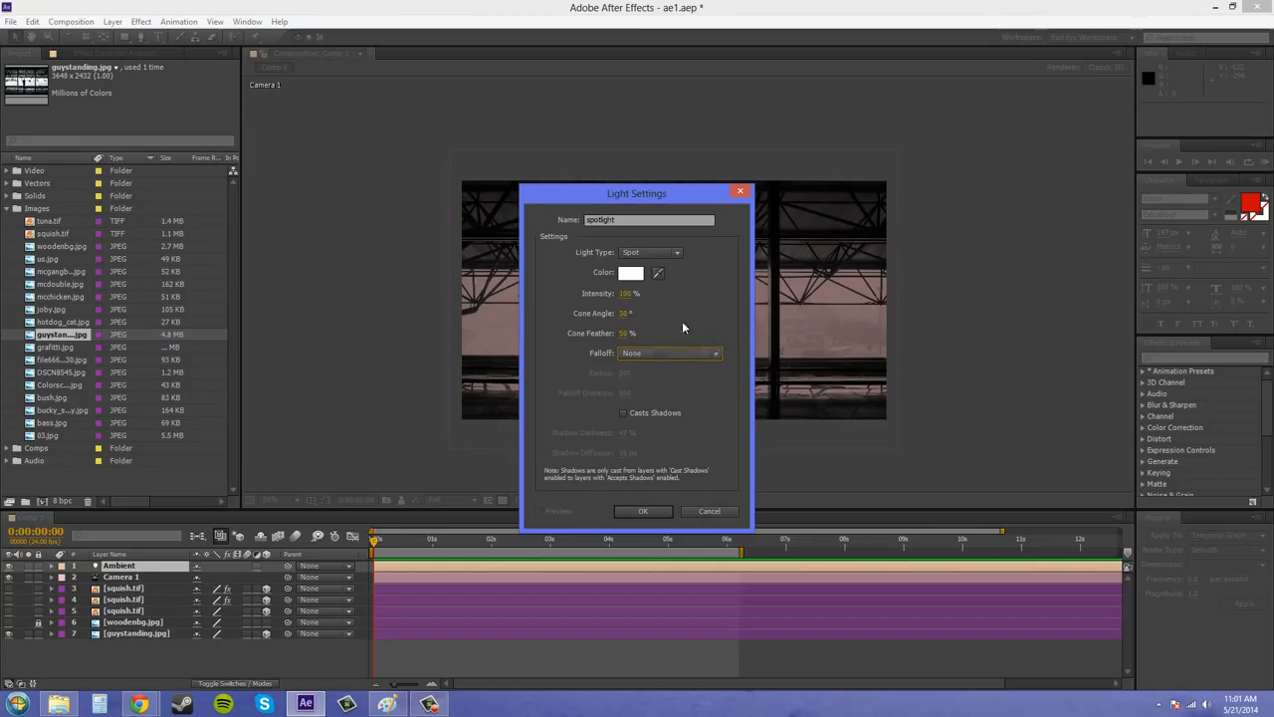
pyautogui.click(645, 511)
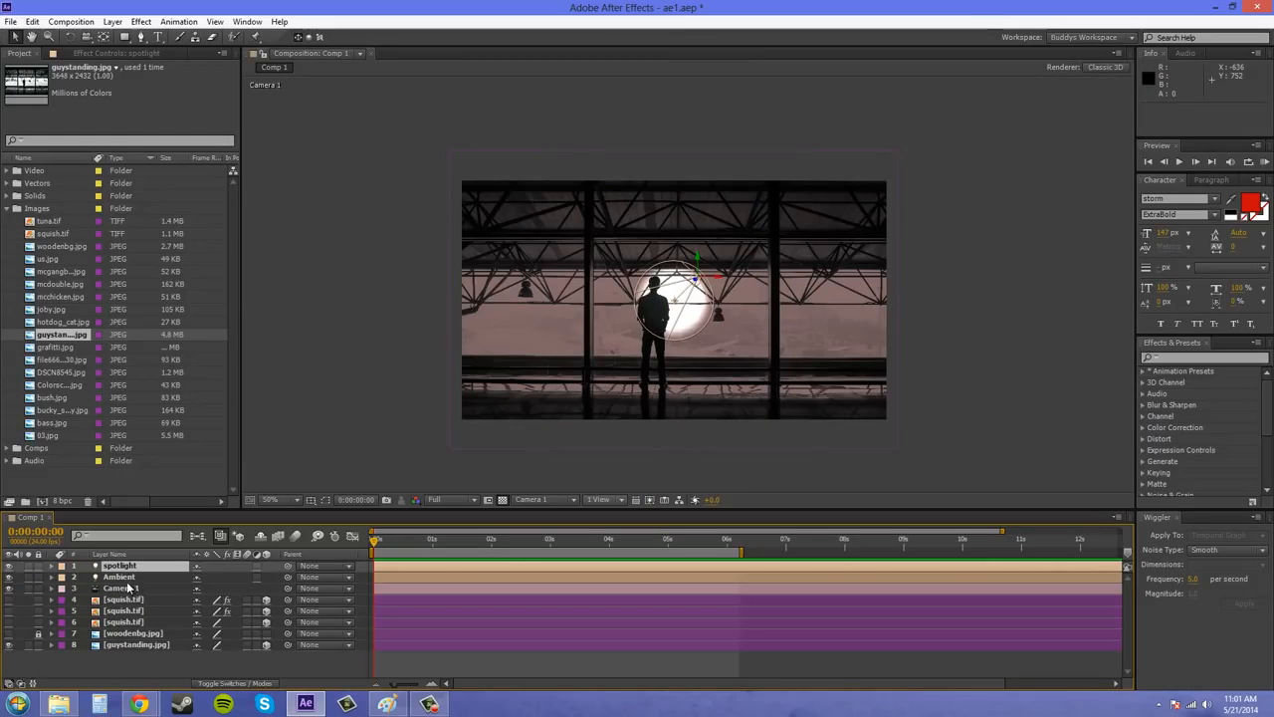
# Hide the Ambient light and move the spotlight about 61 px left along its X axis onto the standing man.
pyautogui.click(9, 576)
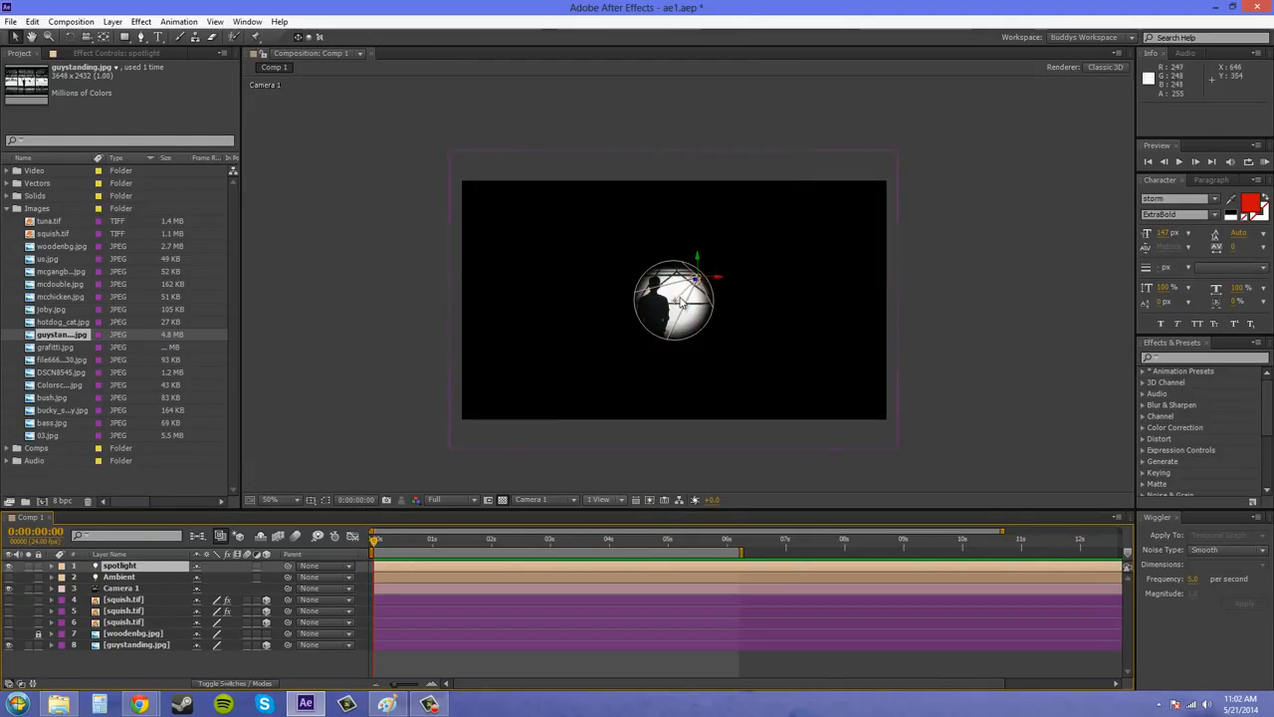
pyautogui.moveTo(724, 278); pyautogui.dragTo(700, 283)
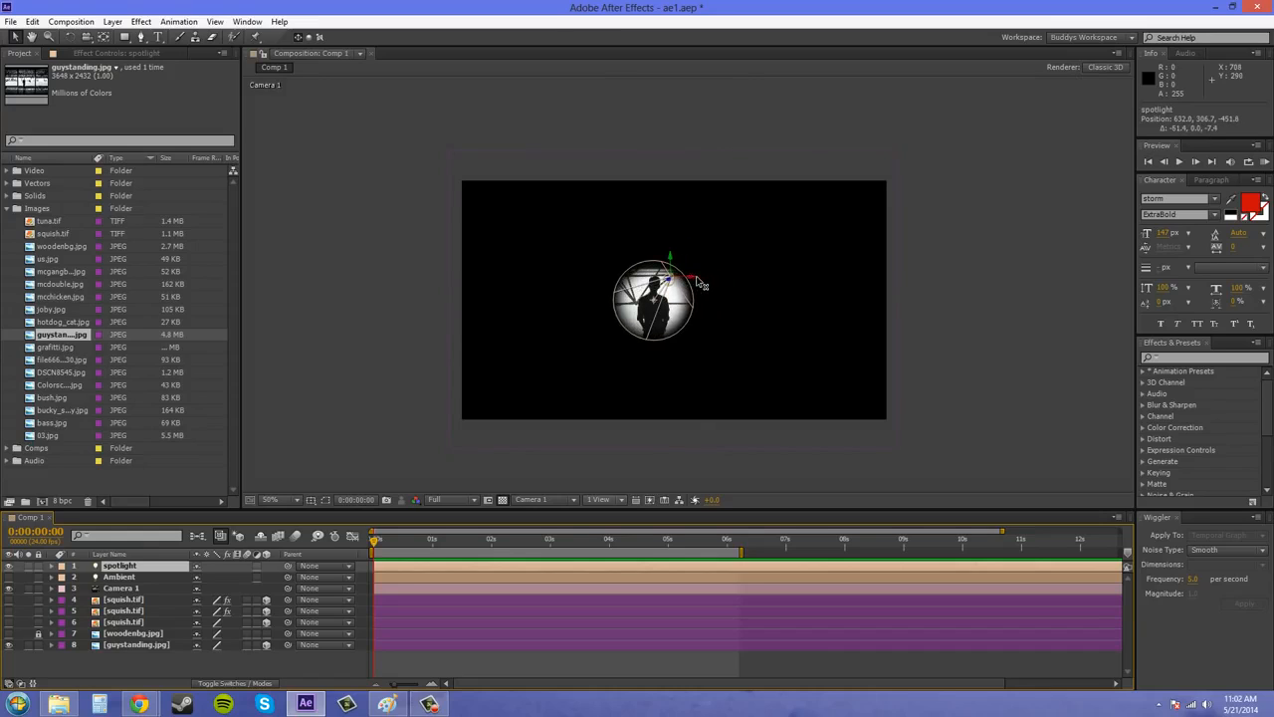
# Open the Ambient light's settings and change its color to a neutral light gray.
pyautogui.click(121, 579)
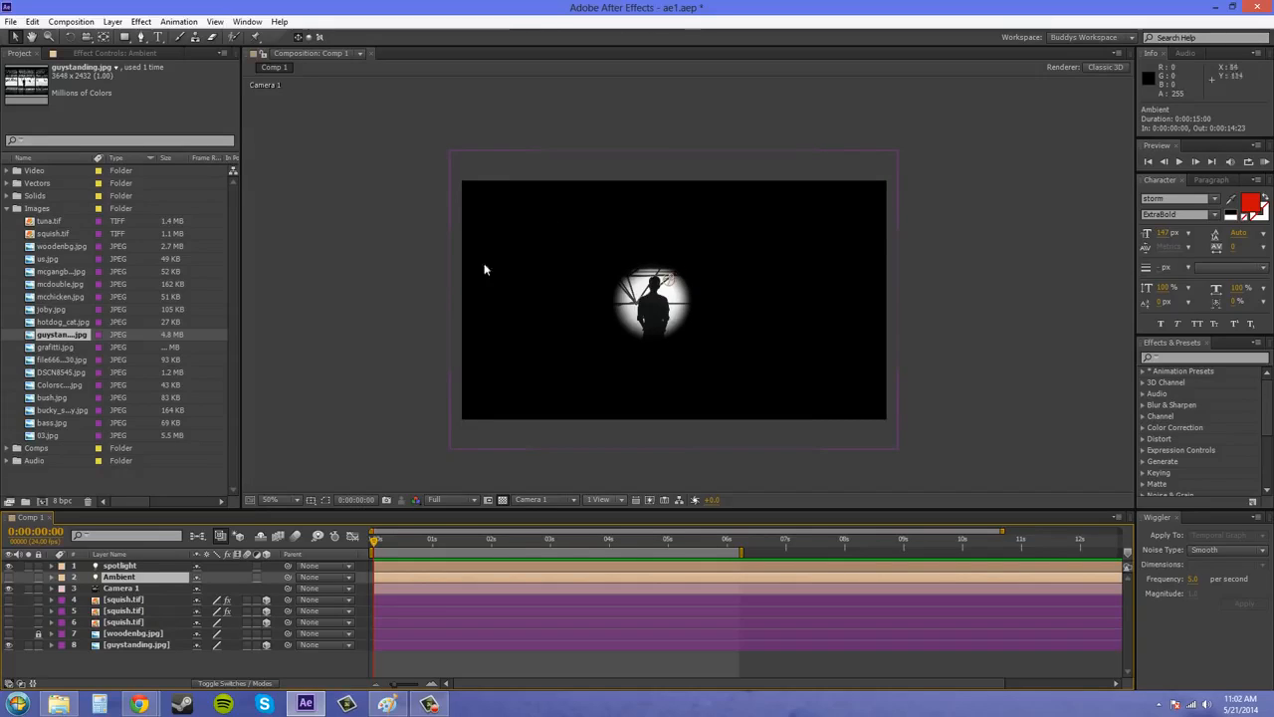
pyautogui.doubleClick(124, 582)
pyautogui.moveTo(629, 203); pyautogui.dragTo(318, 174)
pyautogui.click(312, 241)
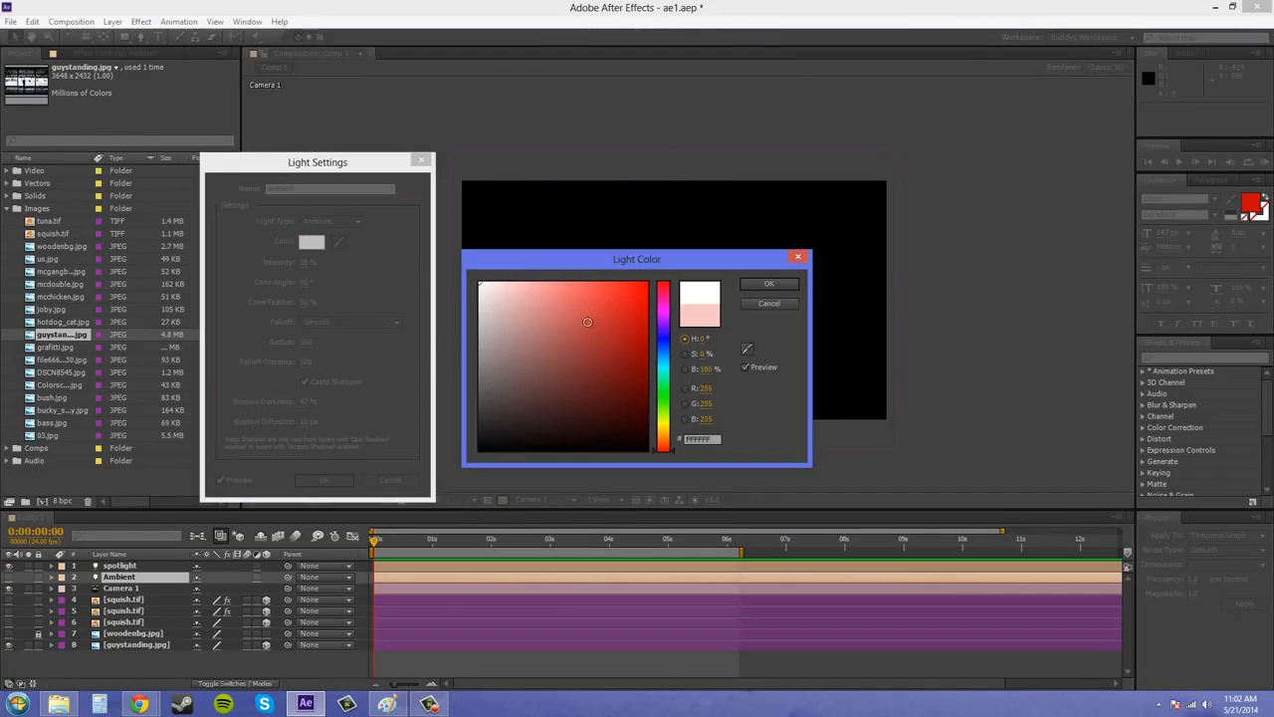
pyautogui.click(476, 315)
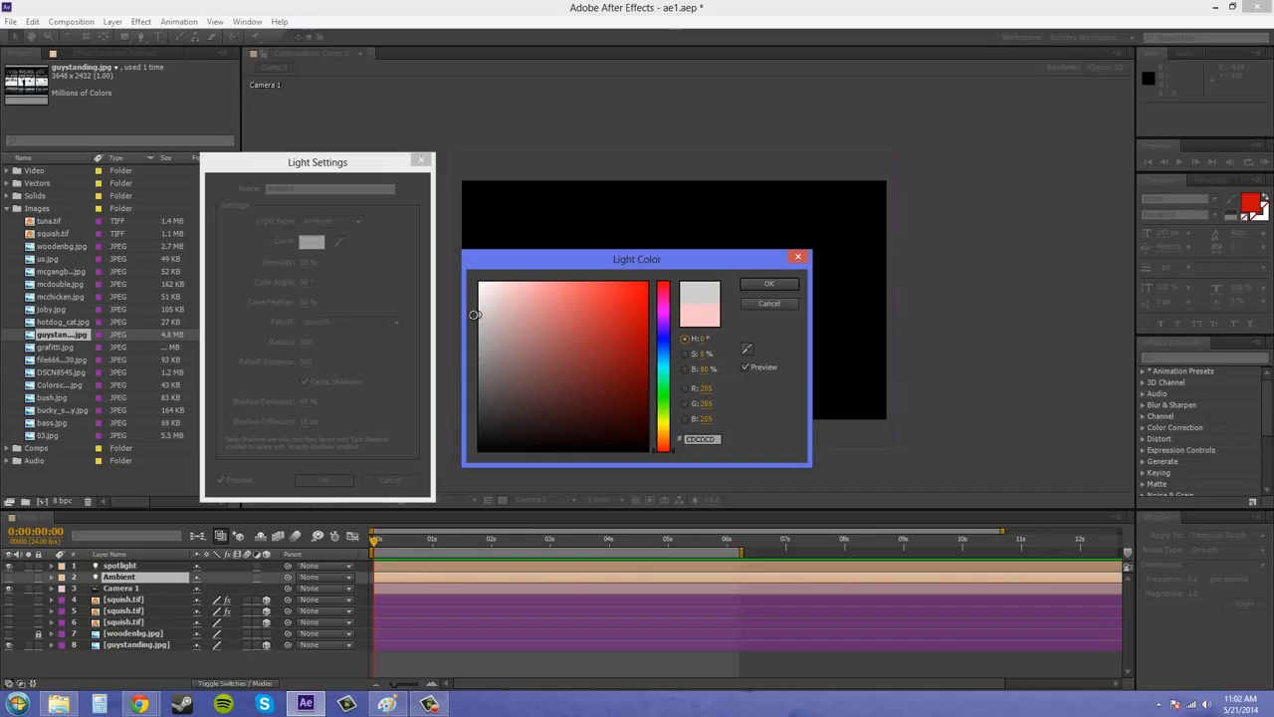
pyautogui.click(768, 284)
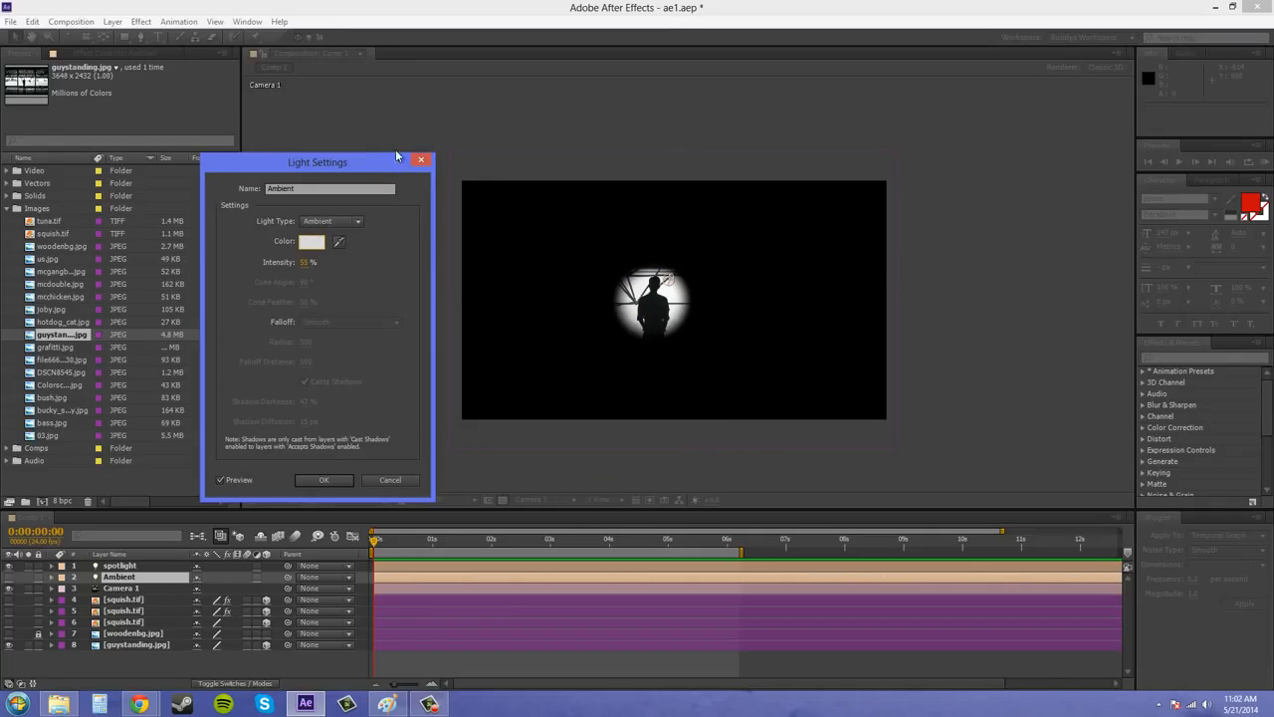
# Set the Ambient light's intensity to about 123% and apply the settings.
pyautogui.moveTo(396, 156); pyautogui.dragTo(342, 152)
pyautogui.click(252, 257)
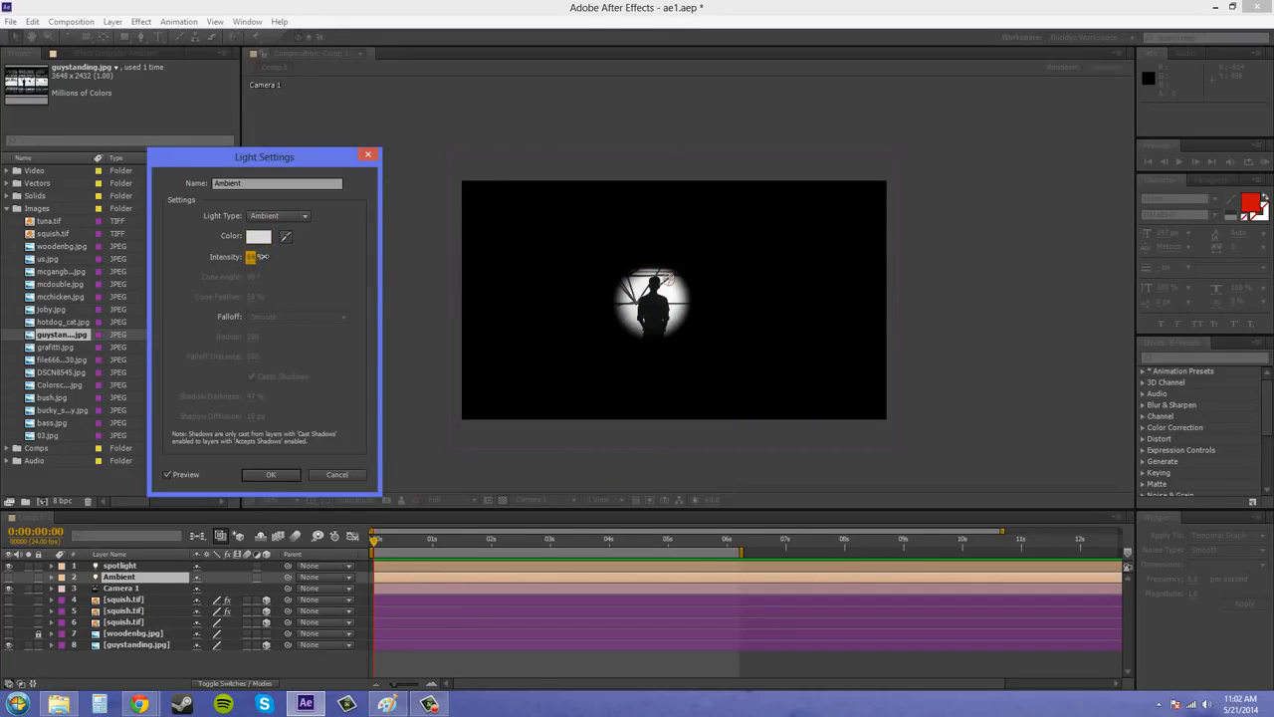
pyautogui.moveTo(263, 256)
pyautogui.mouseDown()
pyautogui.moveTo(289, 258)
pyautogui.moveTo(254, 257)
pyautogui.mouseUp()
pyautogui.click(267, 469)
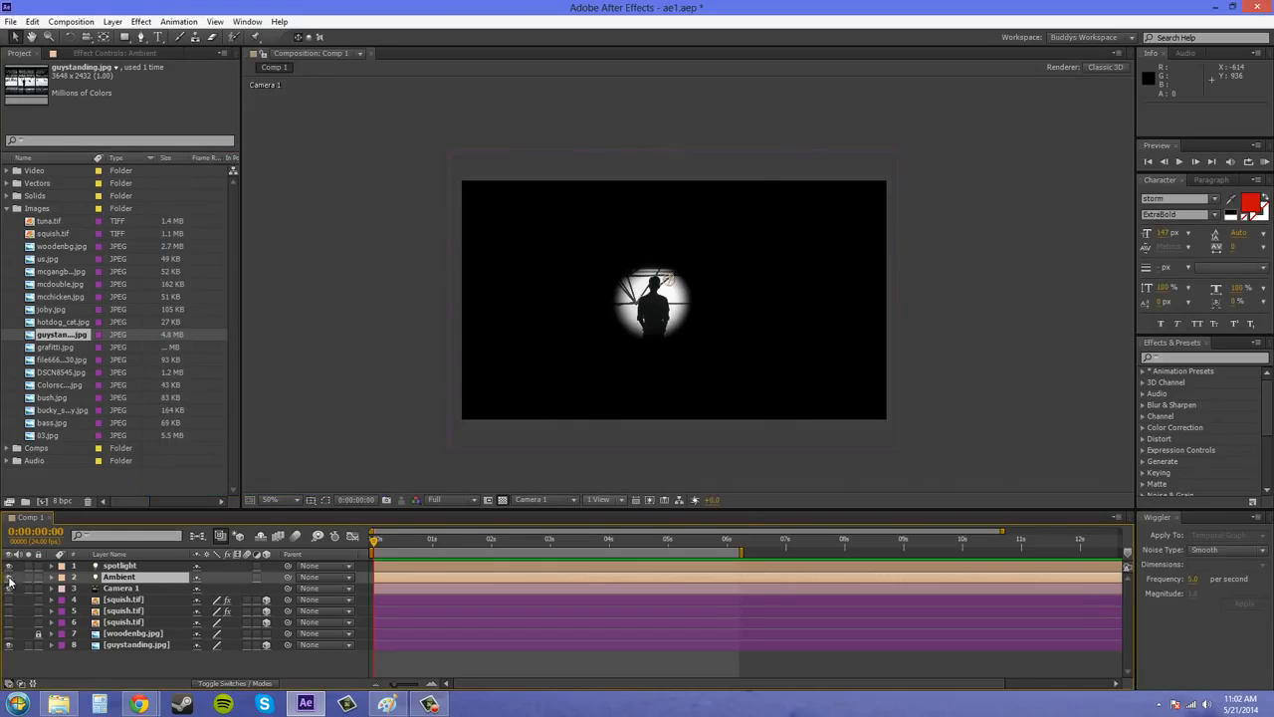
# Lower the Ambient light's intensity to 9% and apply the settings.
pyautogui.doubleClick(143, 577)
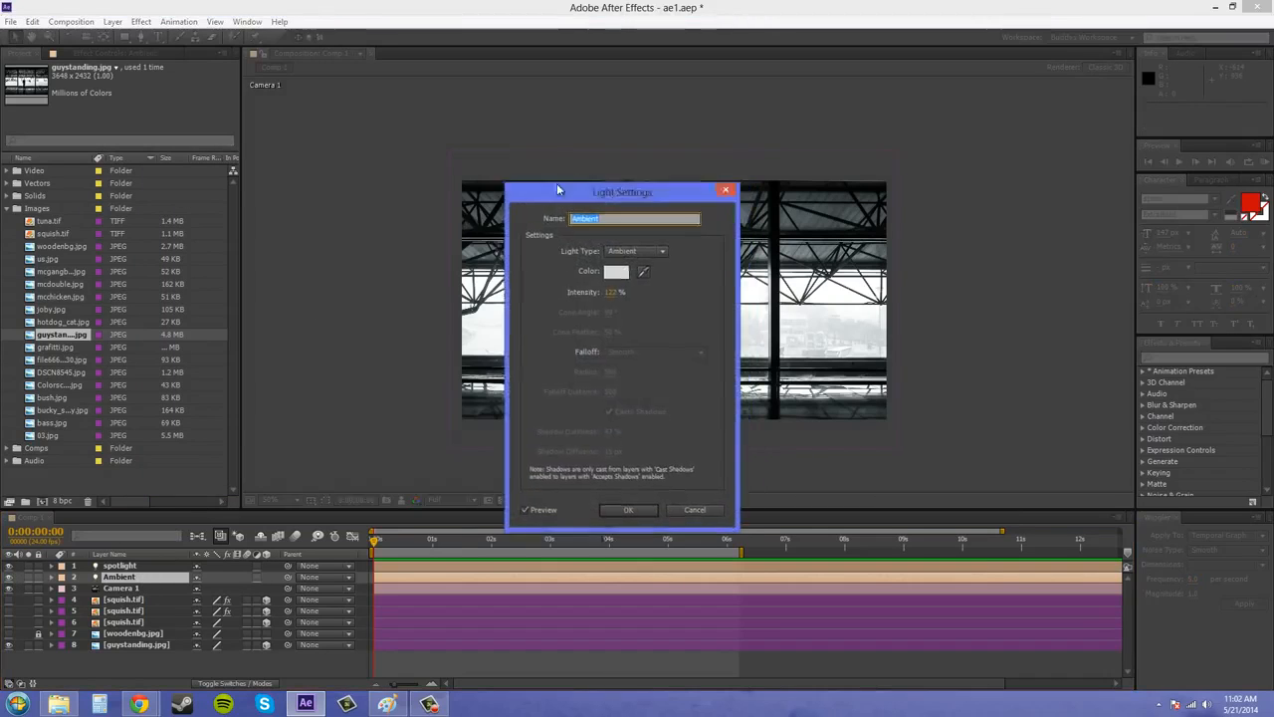
pyautogui.moveTo(558, 189); pyautogui.dragTo(276, 156)
pyautogui.moveTo(329, 260); pyautogui.dragTo(251, 262)
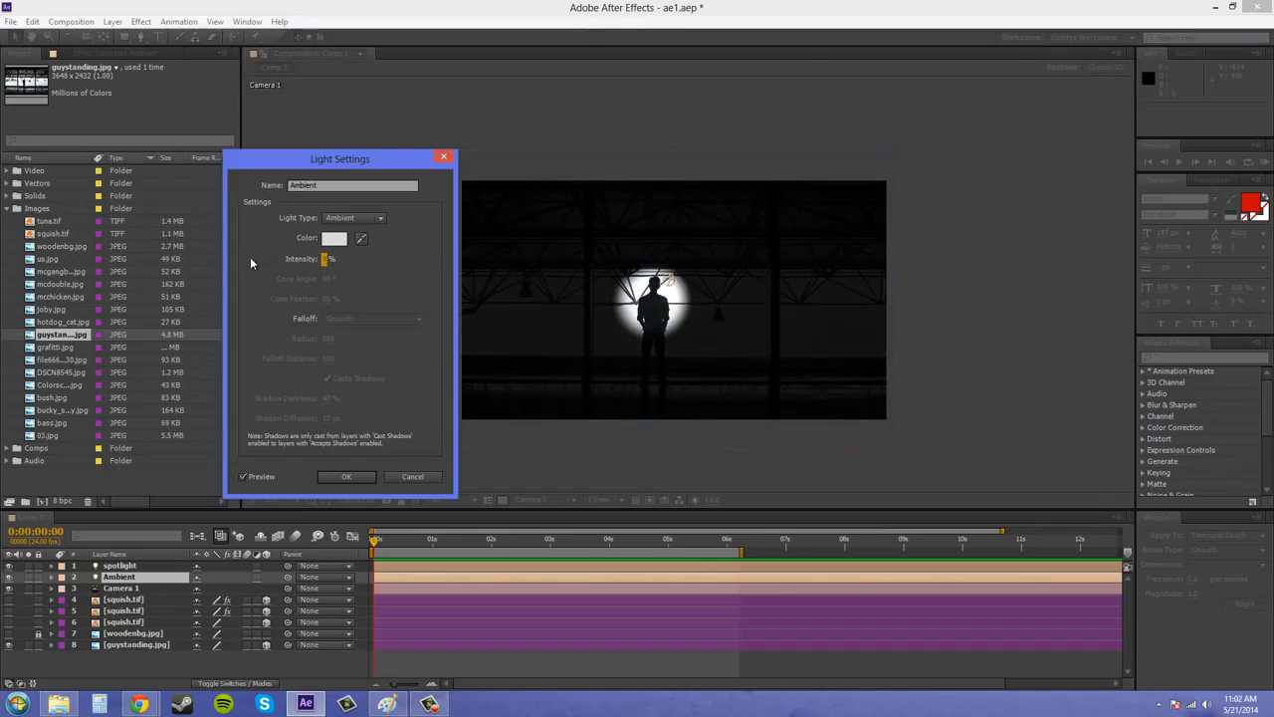
pyautogui.moveTo(408, 175); pyautogui.dragTo(283, 151)
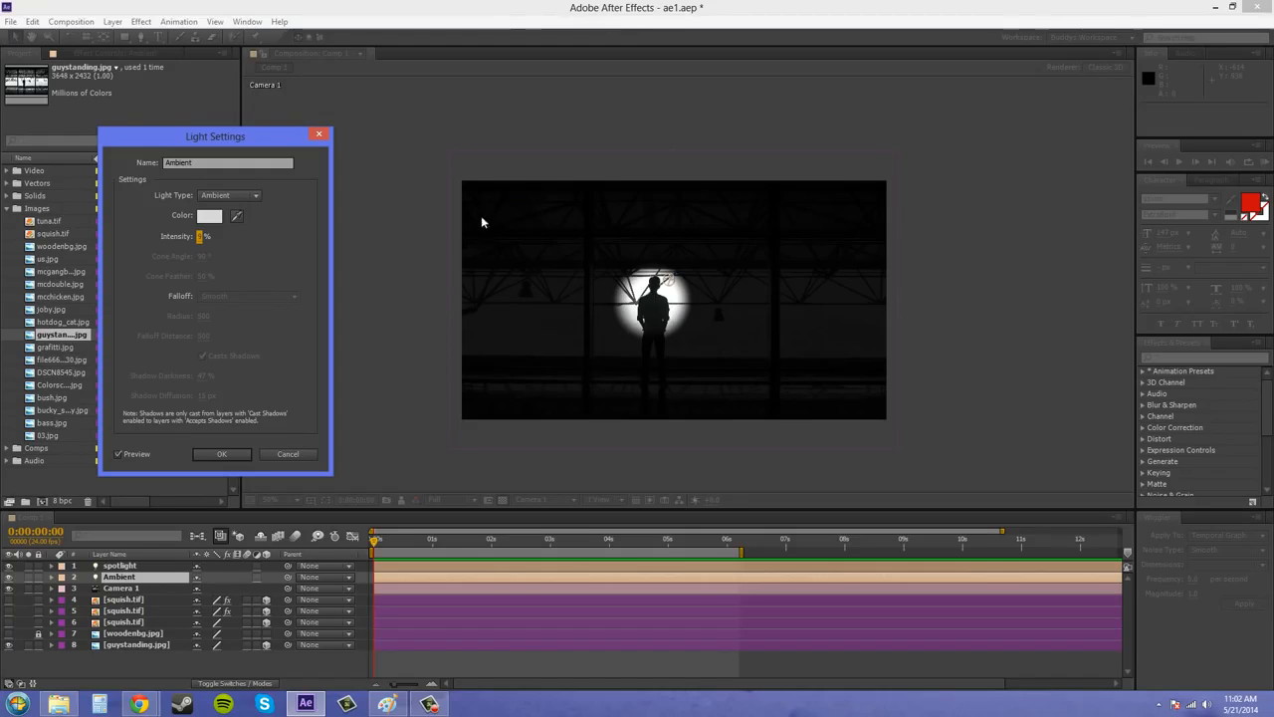
pyautogui.click(223, 454)
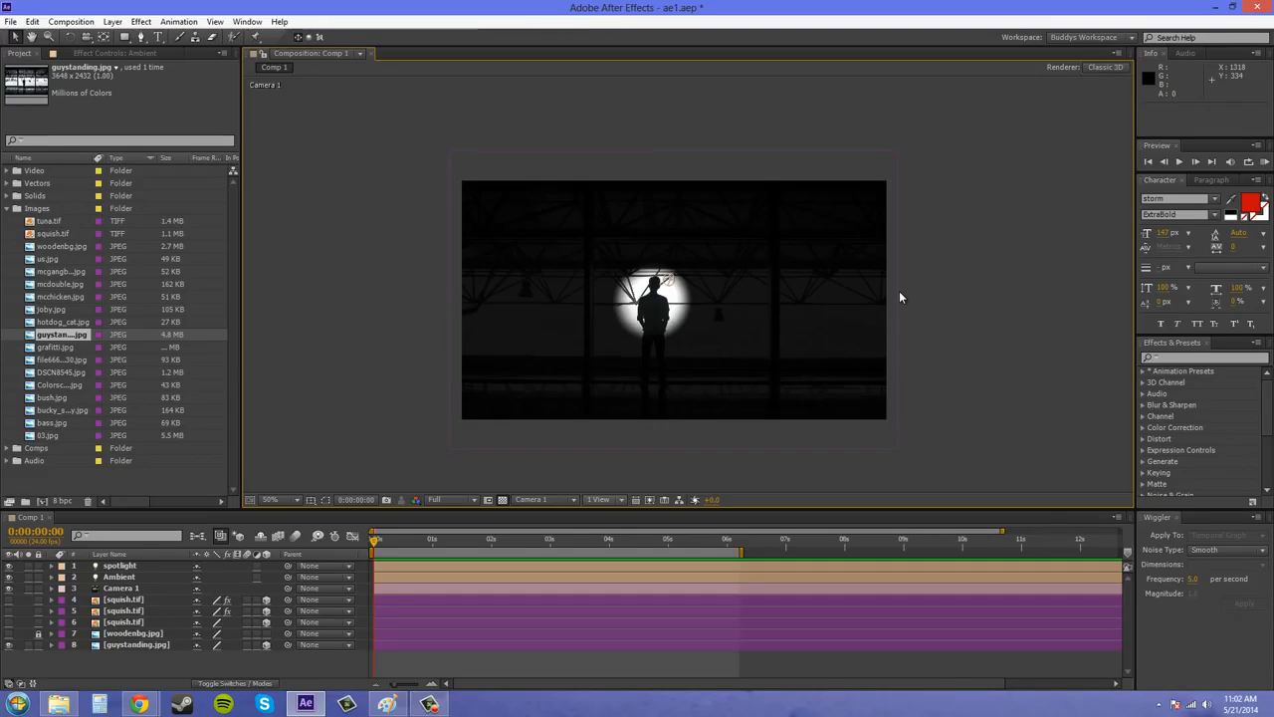
# Expand the Ambient layer's light options to view its intensity and color properties, and collapse the layer again.
pyautogui.click(117, 576)
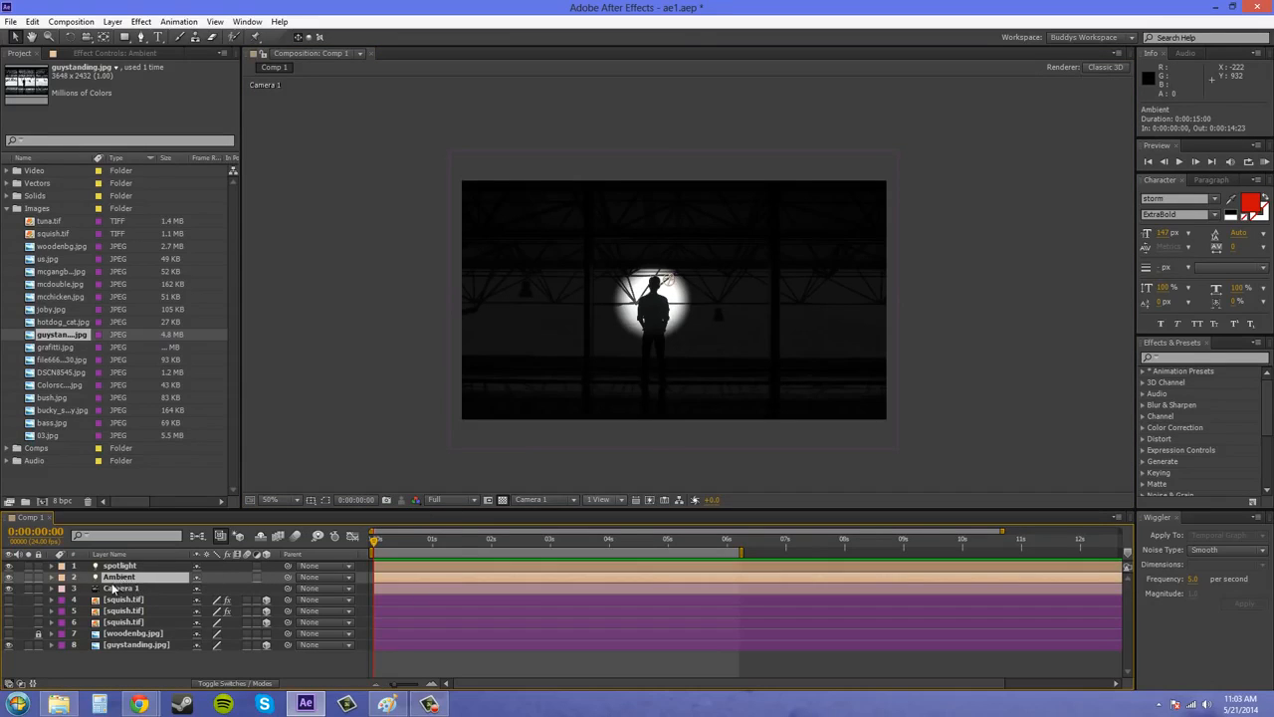
pyautogui.click(53, 578)
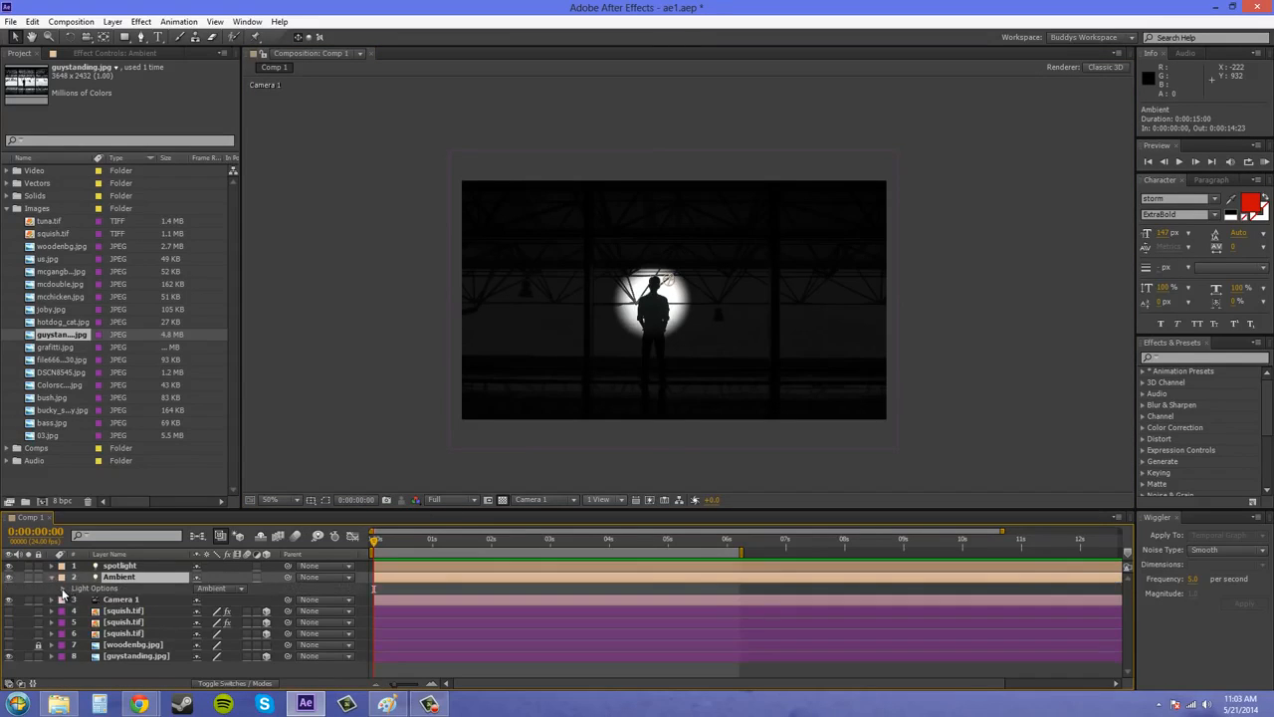
pyautogui.click(63, 589)
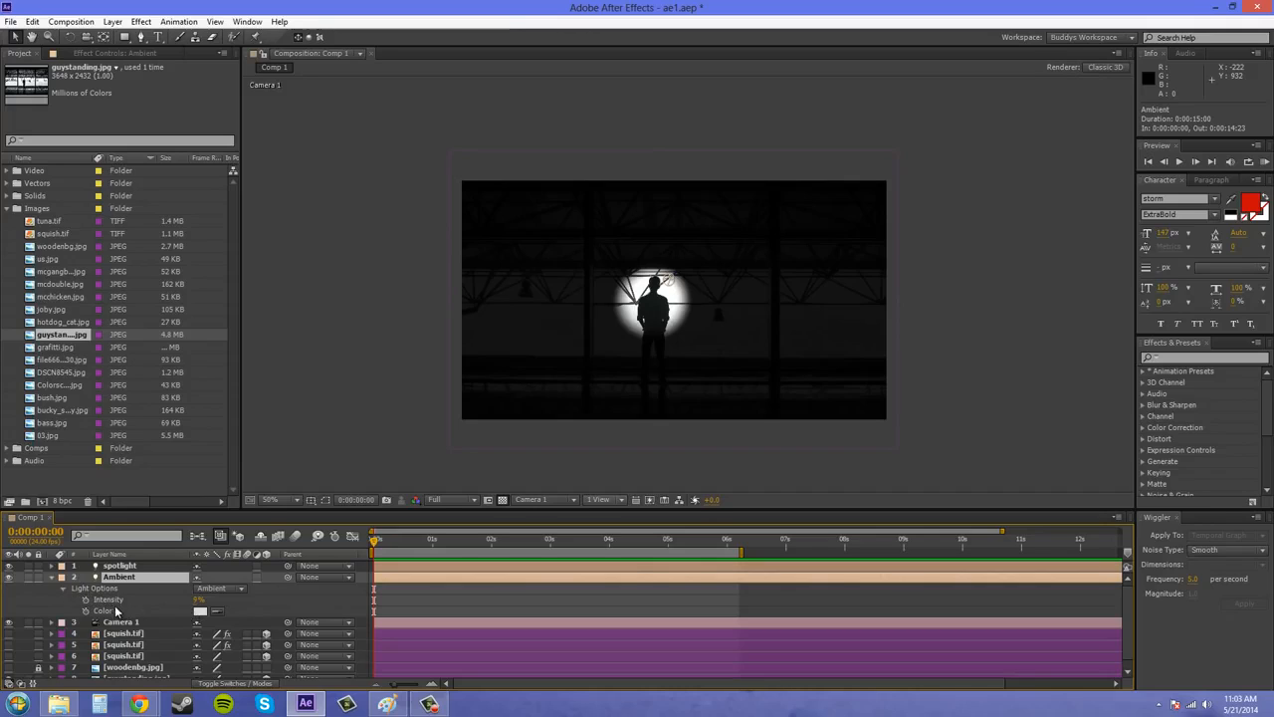
pyautogui.click(53, 579)
pyautogui.click(52, 579)
pyautogui.click(52, 579)
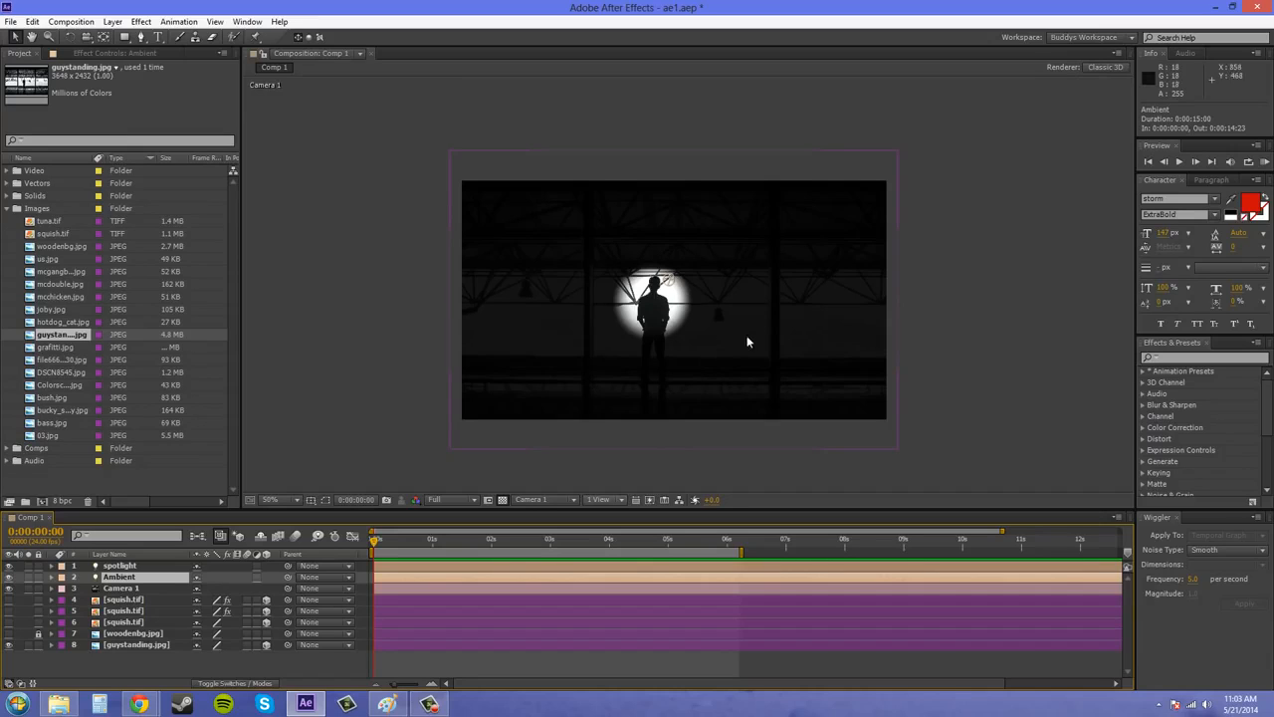
pyautogui.press('F10')
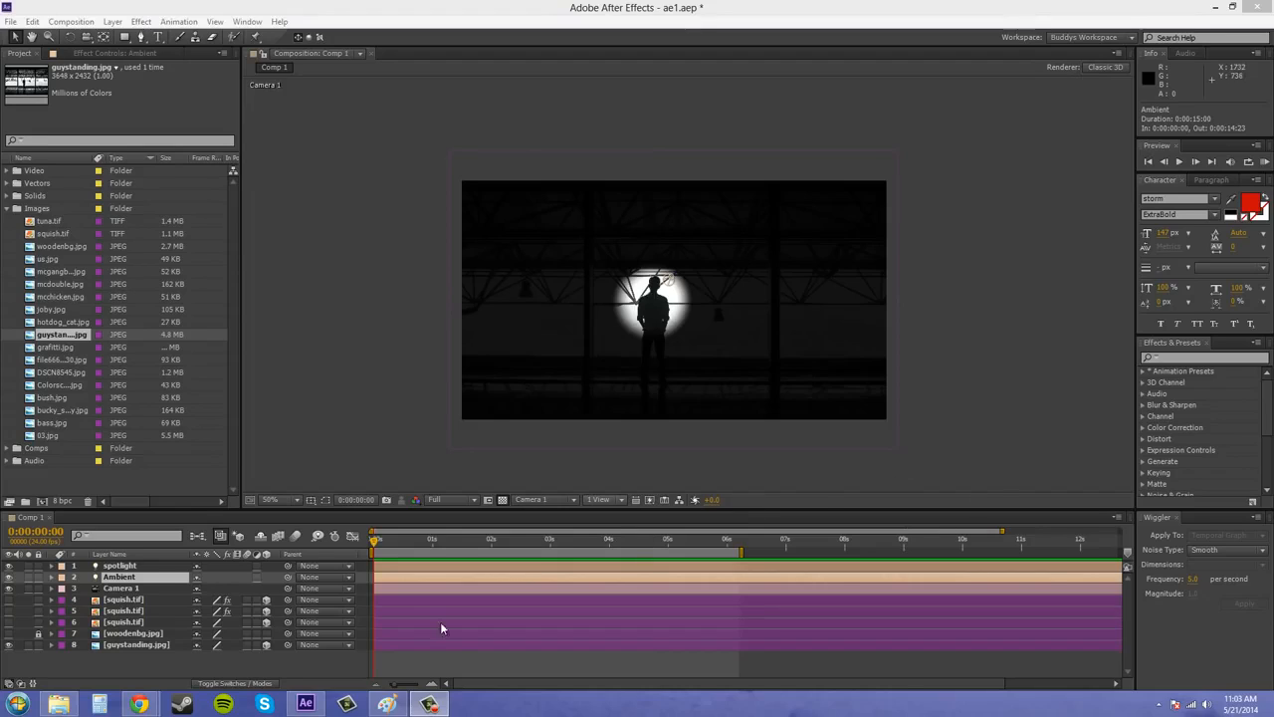
# Hide the Ambient light, open the spotlight's settings and pick pure white as its color.
pyautogui.click(8, 578)
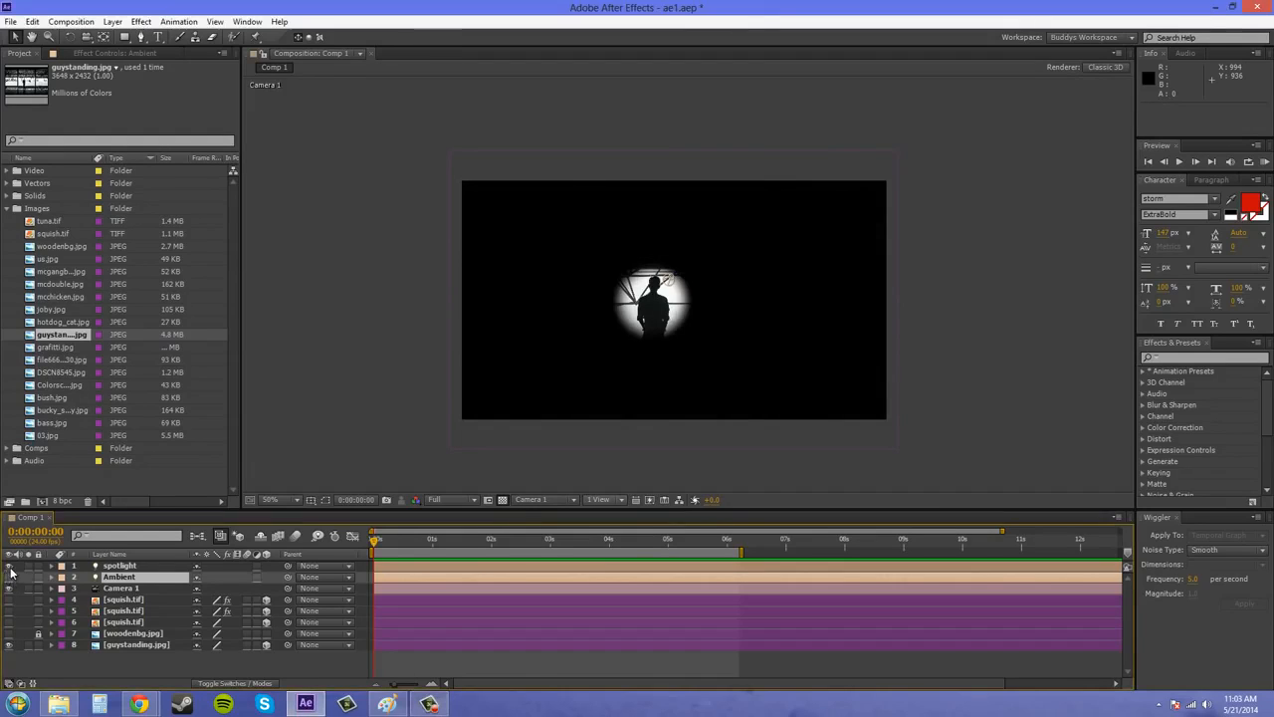
pyautogui.doubleClick(120, 565)
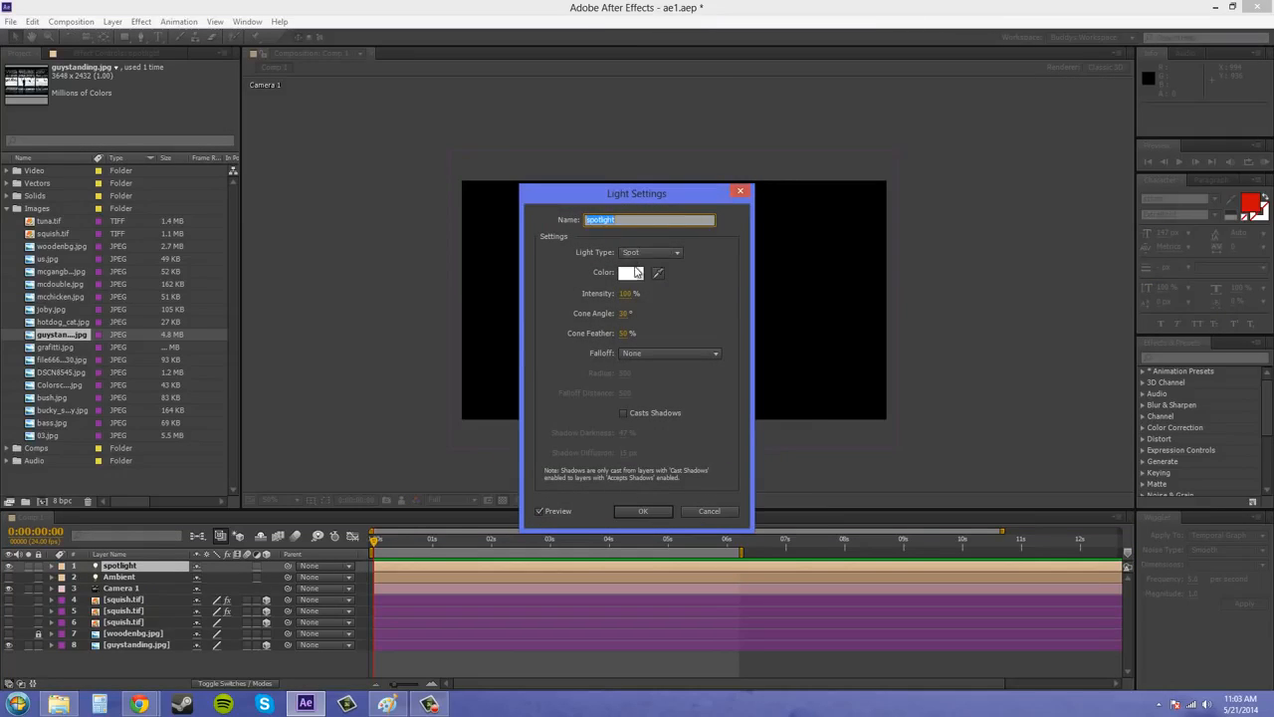
pyautogui.click(634, 274)
pyautogui.click(518, 286)
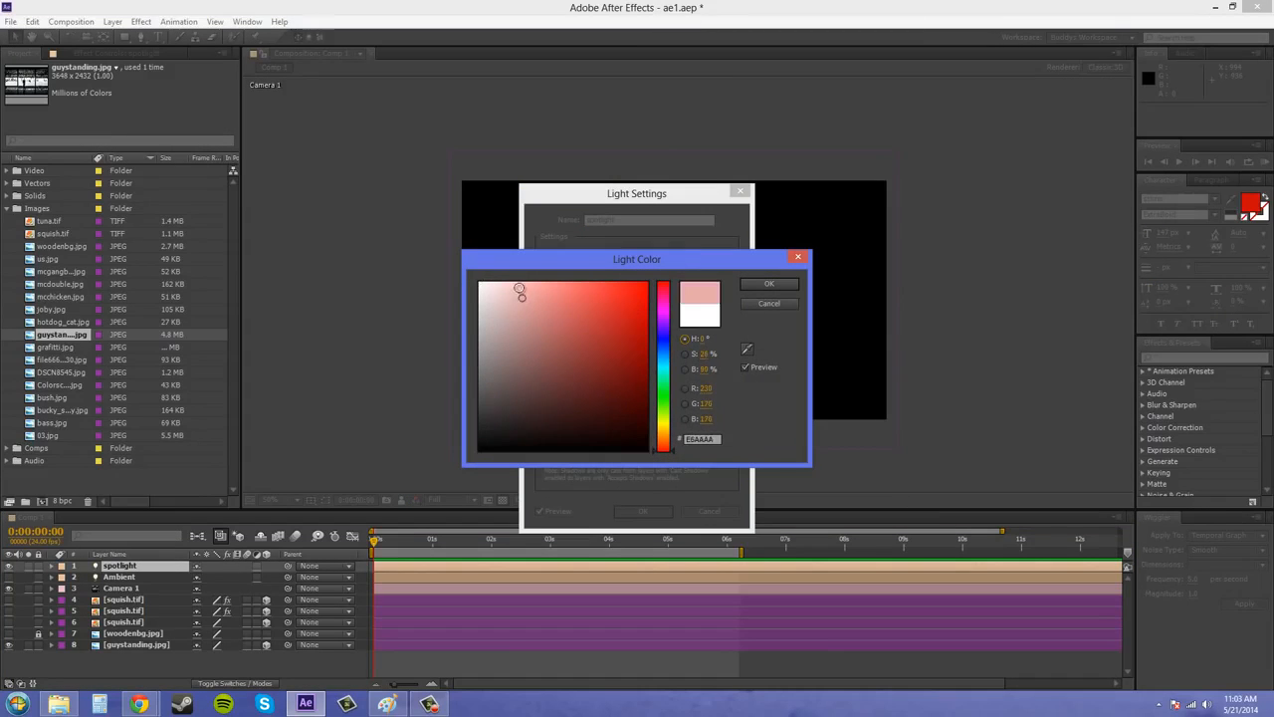
pyautogui.moveTo(478, 284); pyautogui.dragTo(441, 284)
pyautogui.click(769, 285)
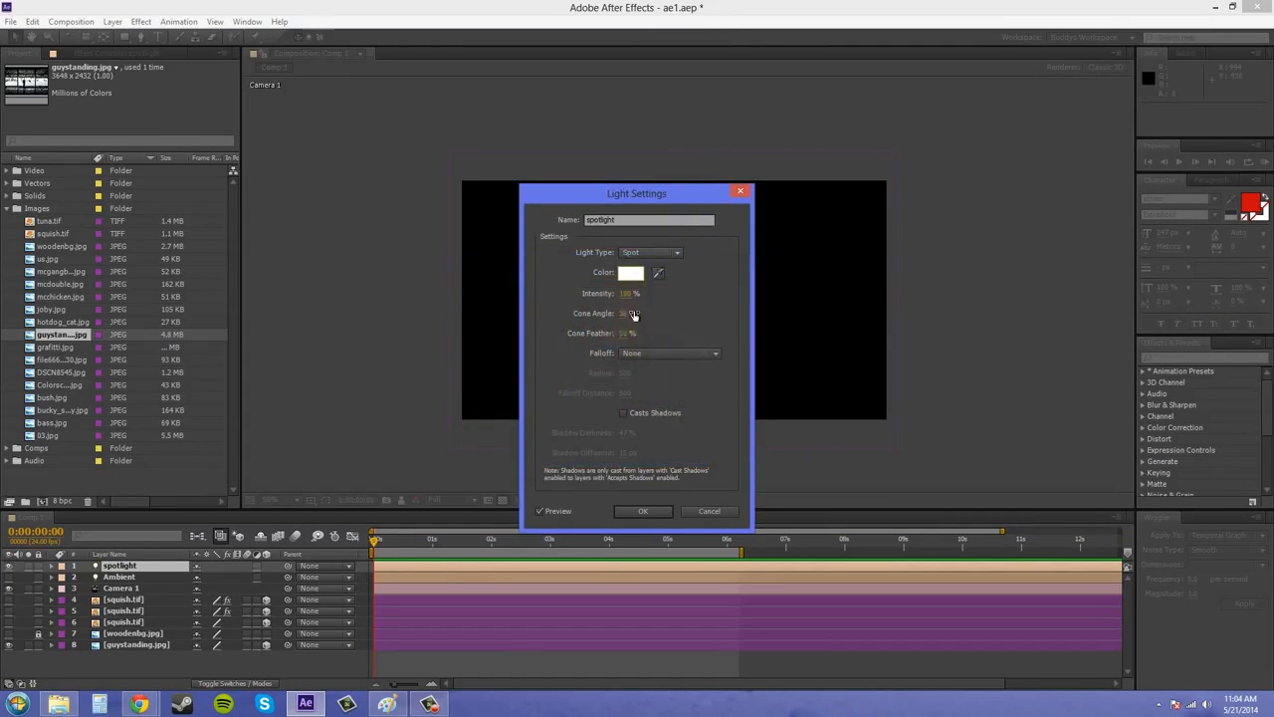
# Widen the spotlight's cone angle to about 120° and move the light about 62 px right along its X axis.
pyautogui.moveTo(623, 313); pyautogui.dragTo(680, 308)
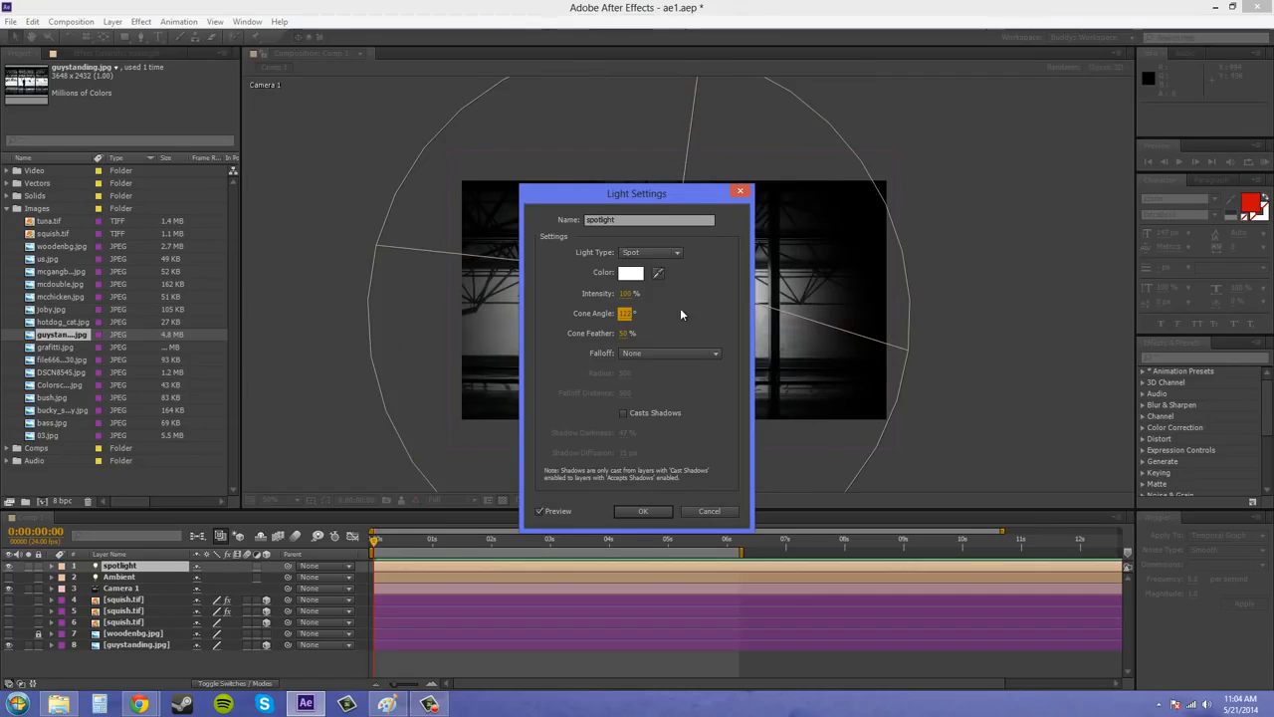
pyautogui.click(642, 510)
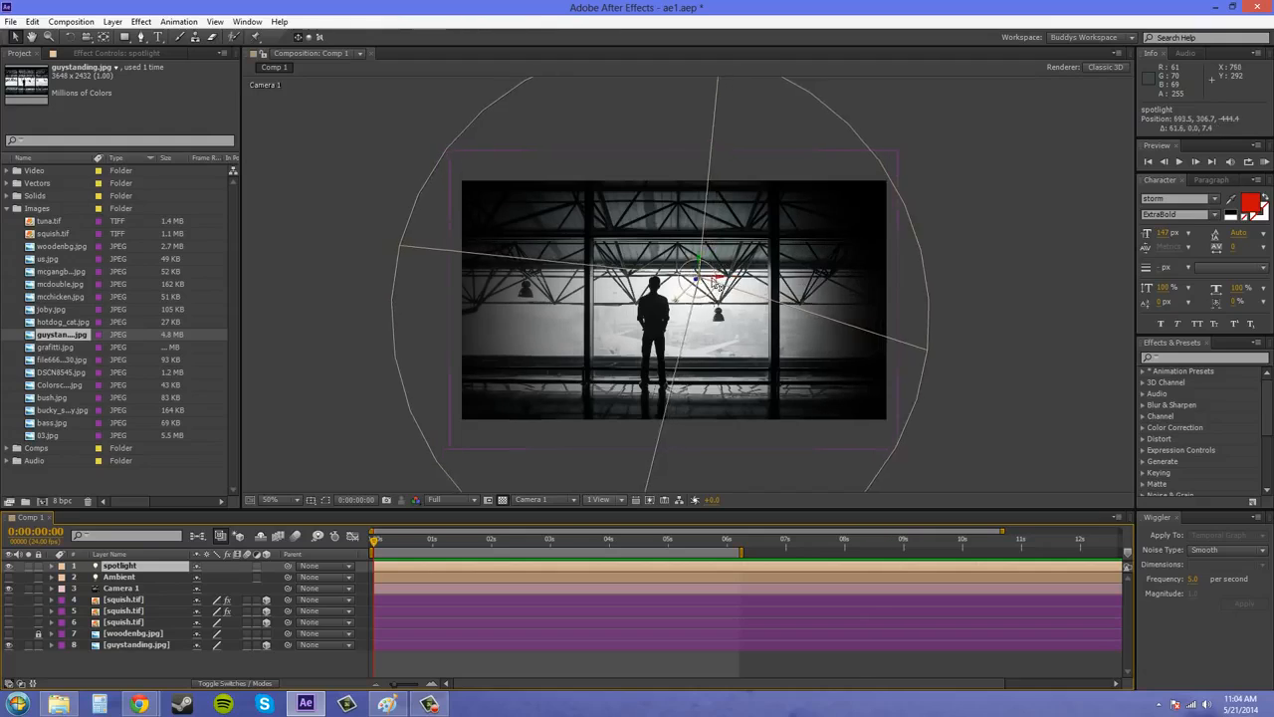
pyautogui.click(979, 312)
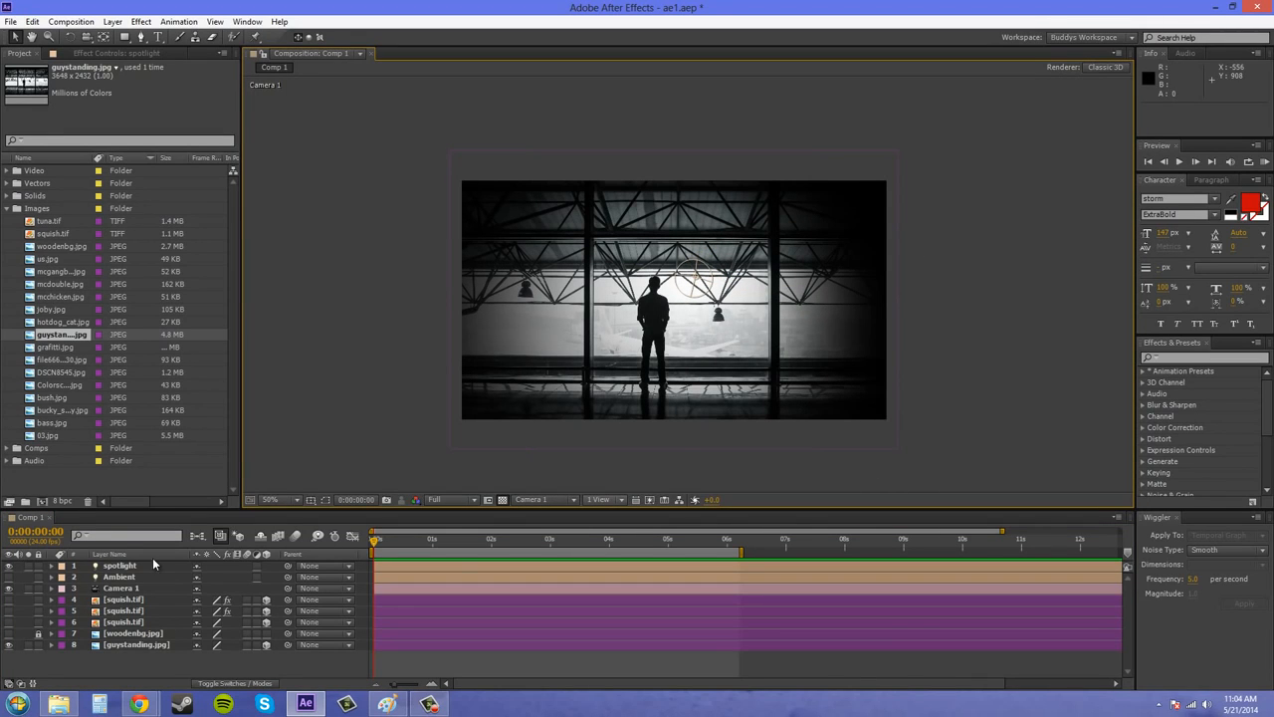
# Narrow the spotlight's cone angle slightly and move the light about 50 px right along its X axis.
pyautogui.doubleClick(119, 566)
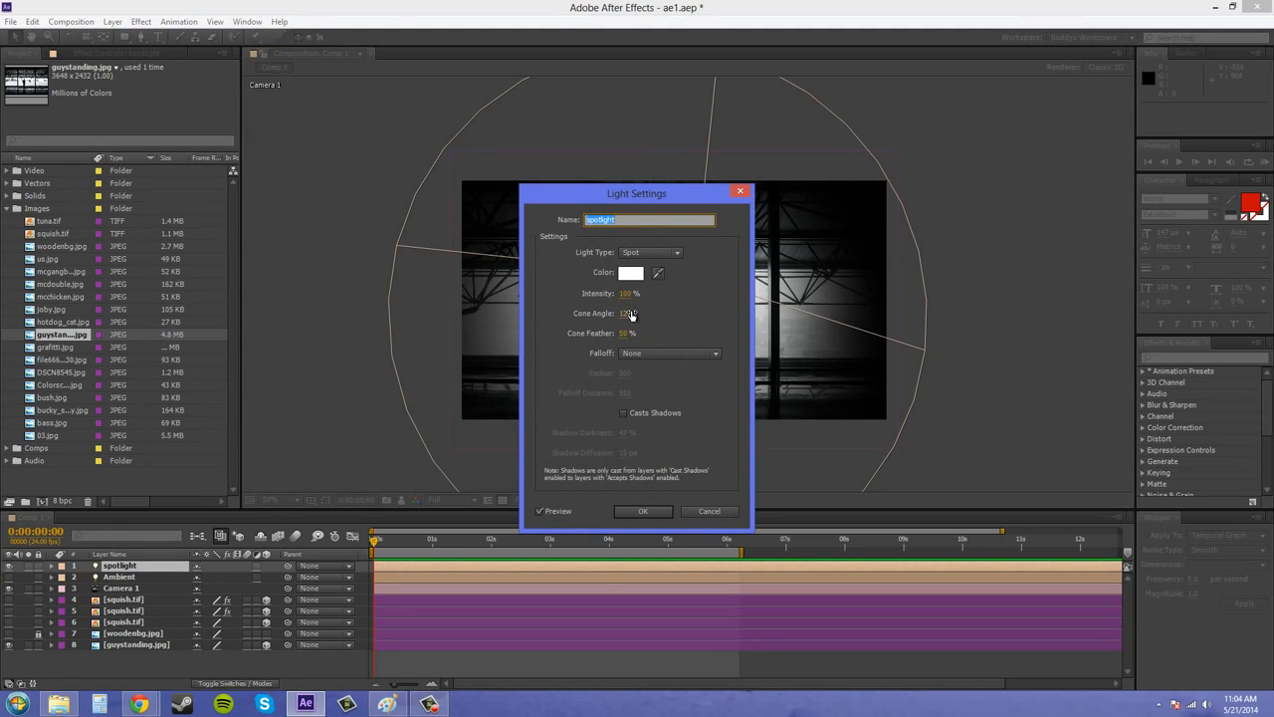
pyautogui.moveTo(630, 314); pyautogui.dragTo(634, 486)
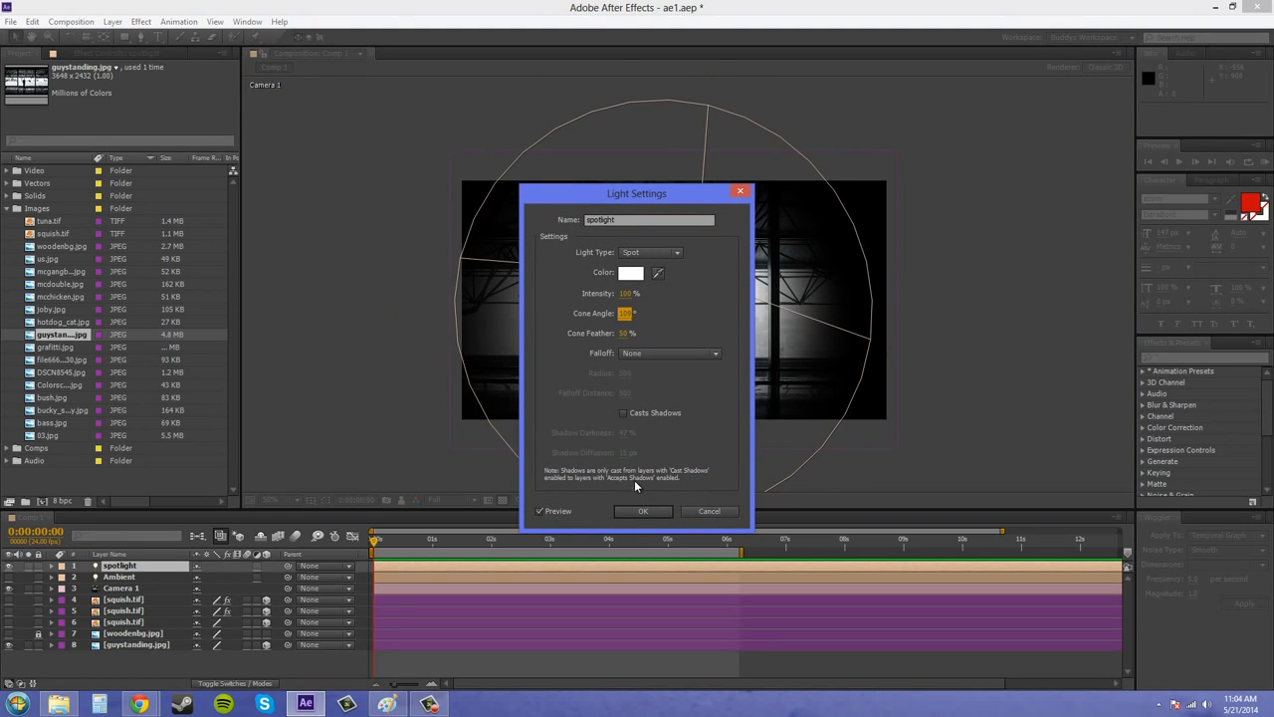
pyautogui.click(643, 511)
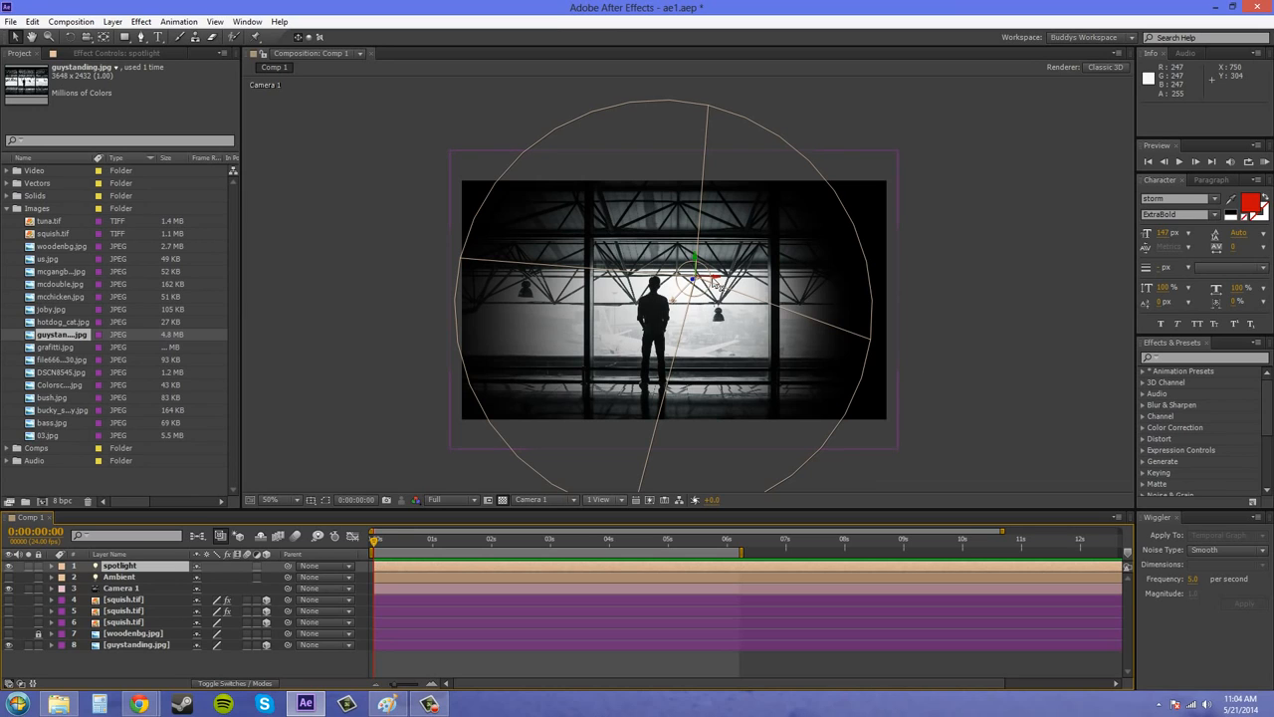
pyautogui.moveTo(722, 285); pyautogui.dragTo(743, 284)
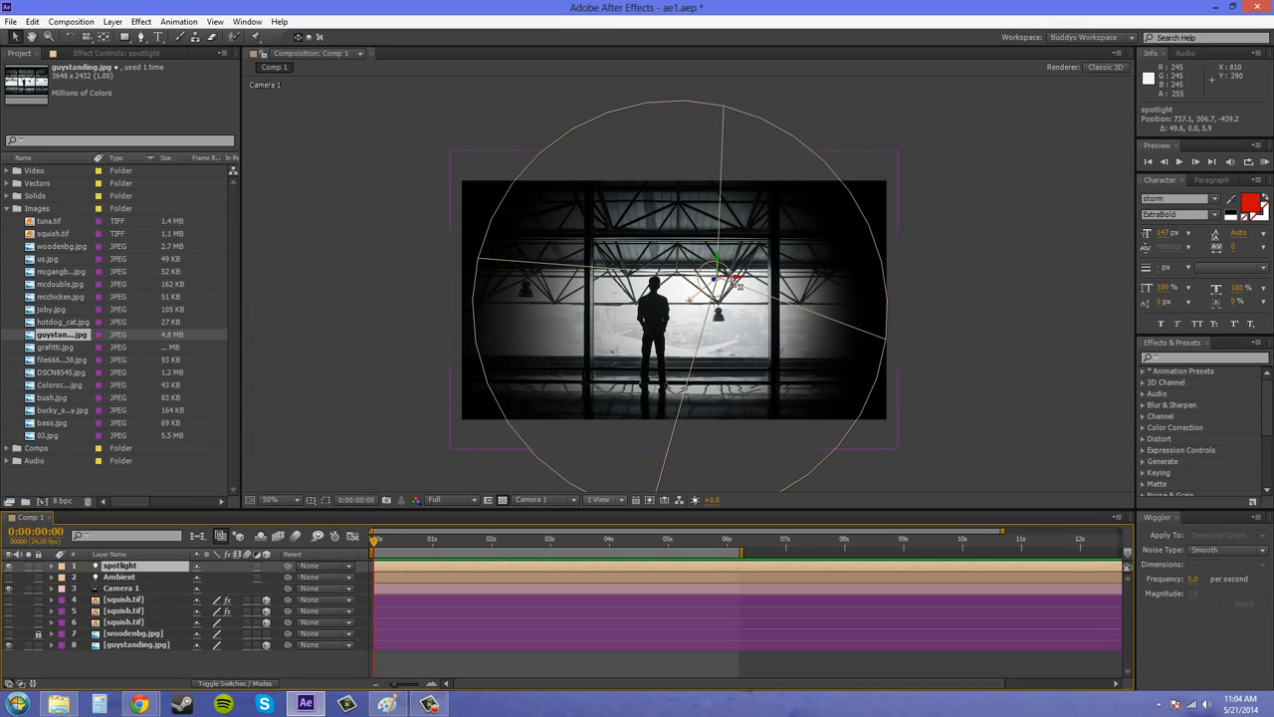
pyautogui.click(985, 309)
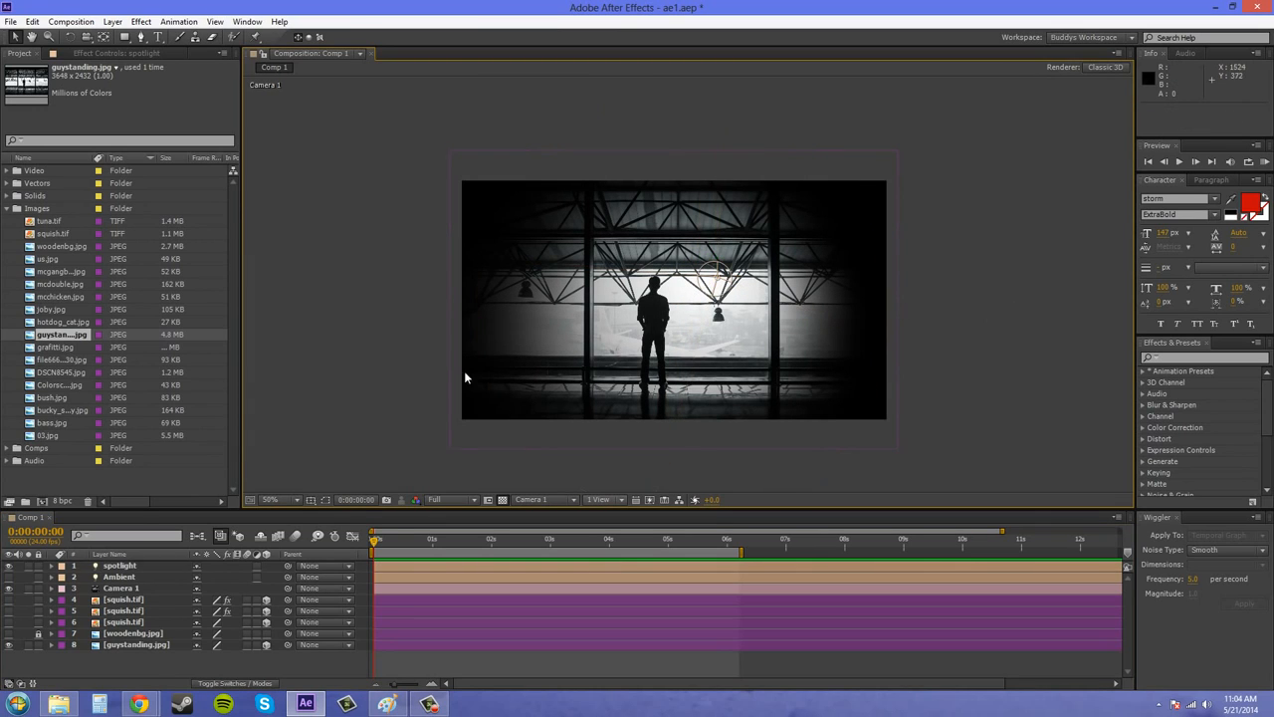
pyautogui.doubleClick(128, 577)
pyautogui.moveTo(640, 198); pyautogui.dragTo(294, 198)
pyautogui.moveTo(280, 295); pyautogui.dragTo(256, 294)
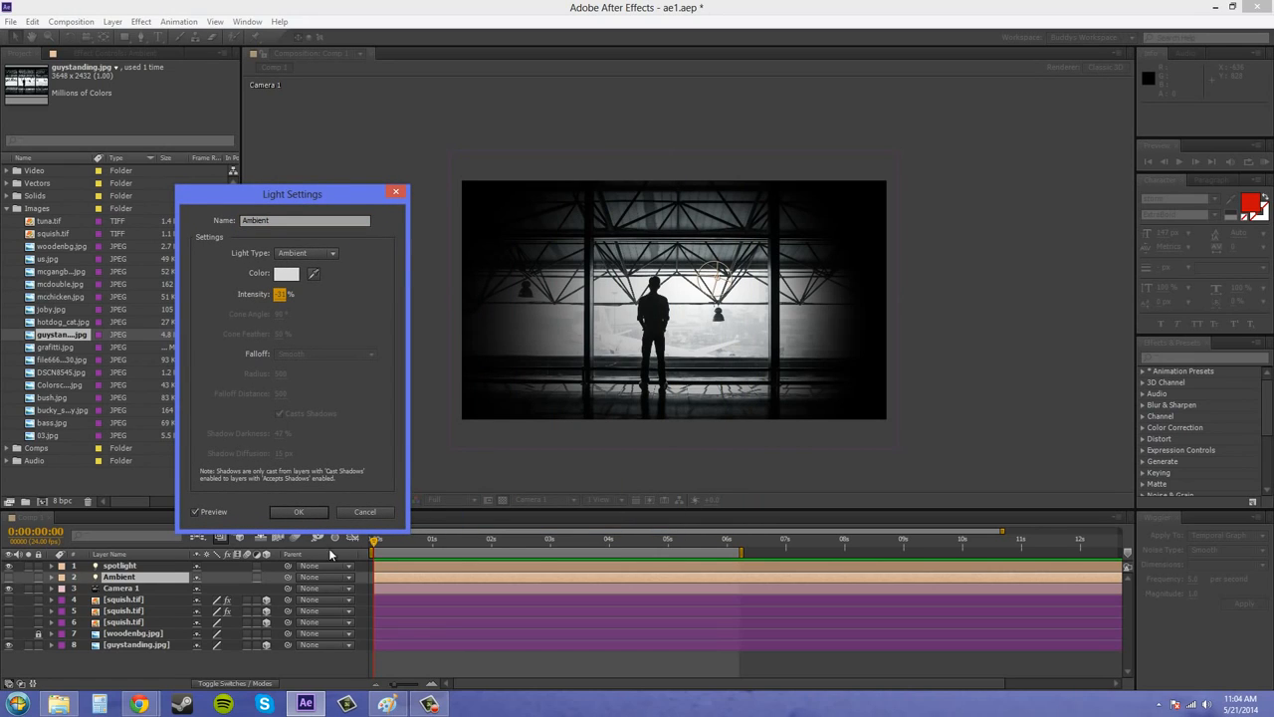
pyautogui.click(369, 513)
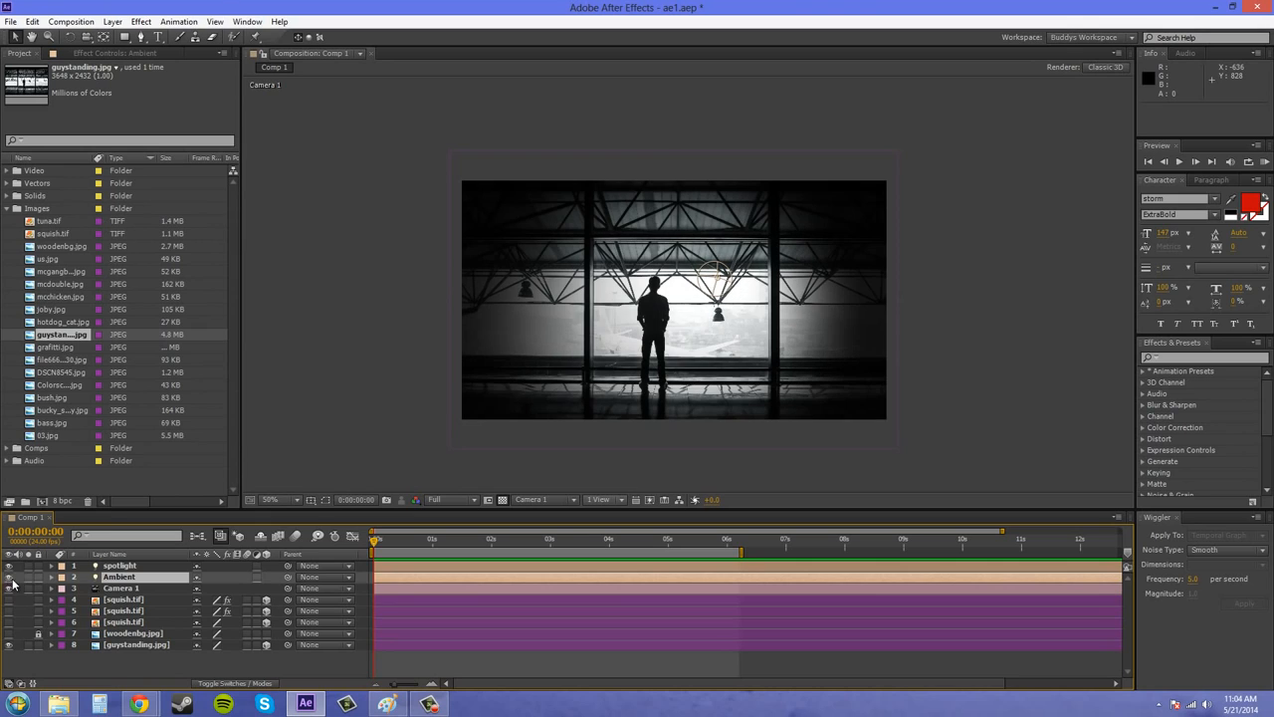
# Show the Ambient light and lower its intensity to a negative value of about -22%, keeping its light gray color.
pyautogui.doubleClick(93, 578)
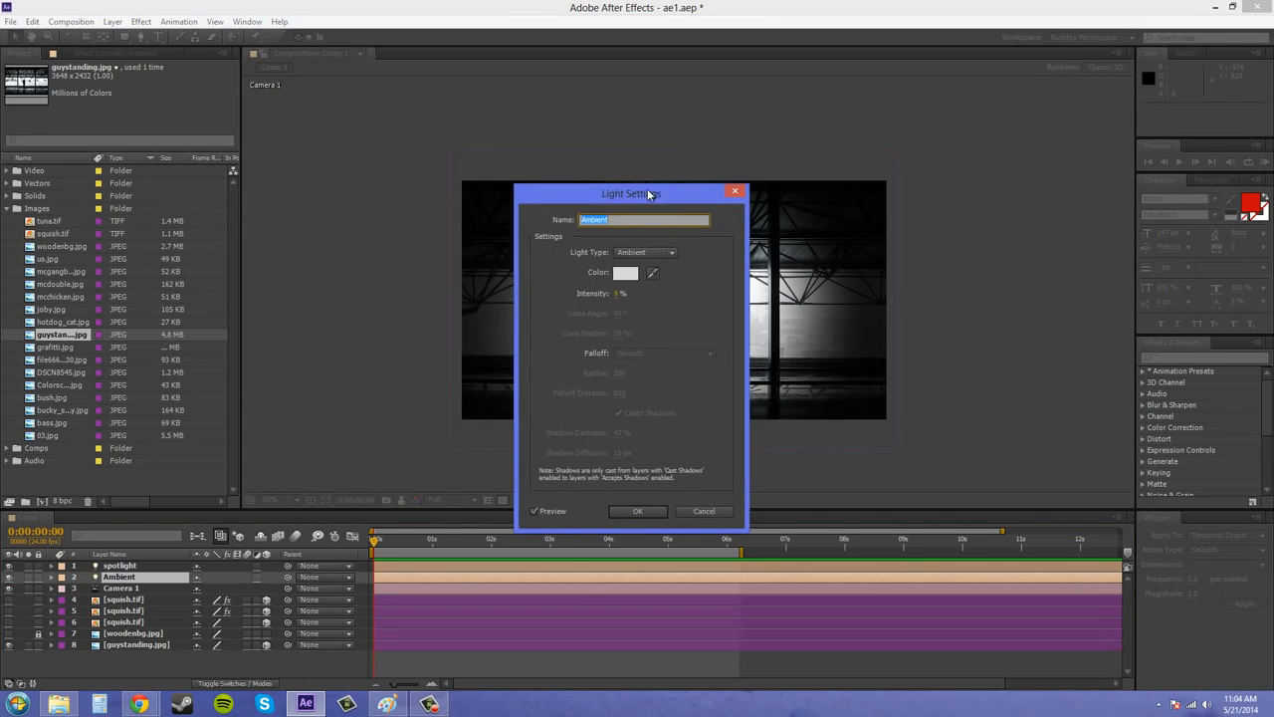
pyautogui.moveTo(647, 188); pyautogui.dragTo(314, 153)
pyautogui.moveTo(278, 256); pyautogui.dragTo(253, 257)
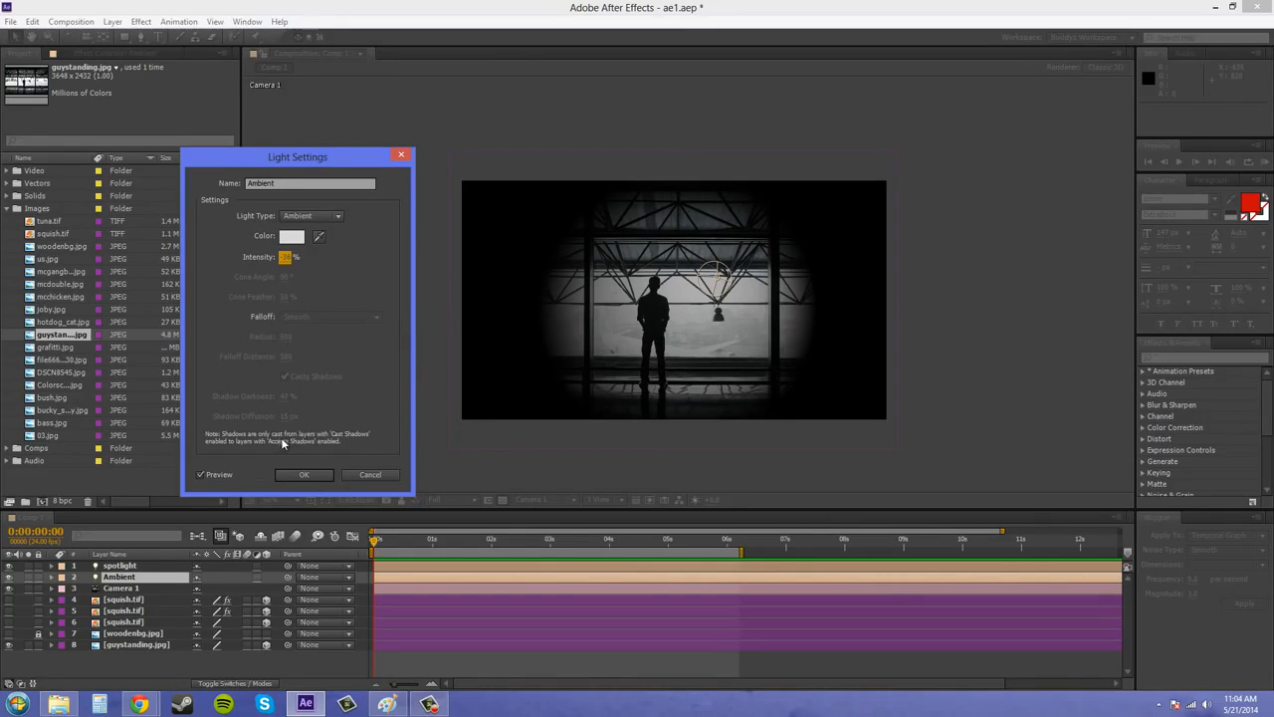
pyautogui.click(290, 237)
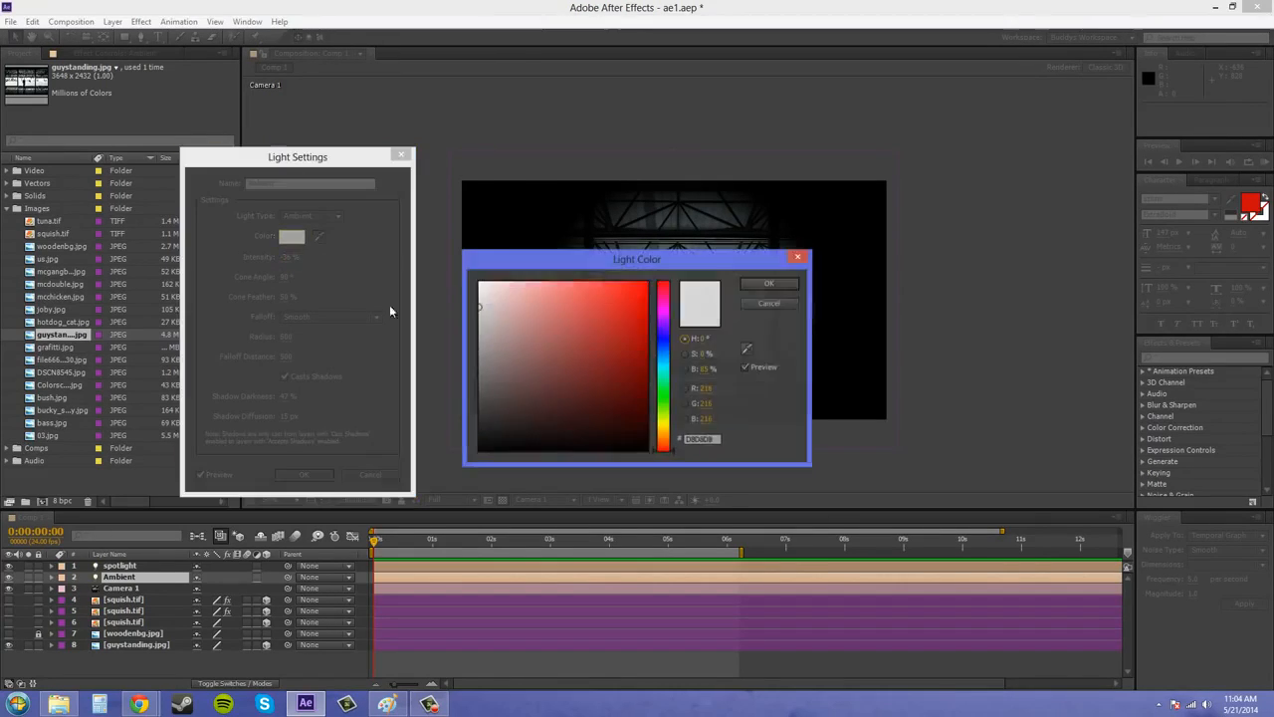
pyautogui.click(767, 286)
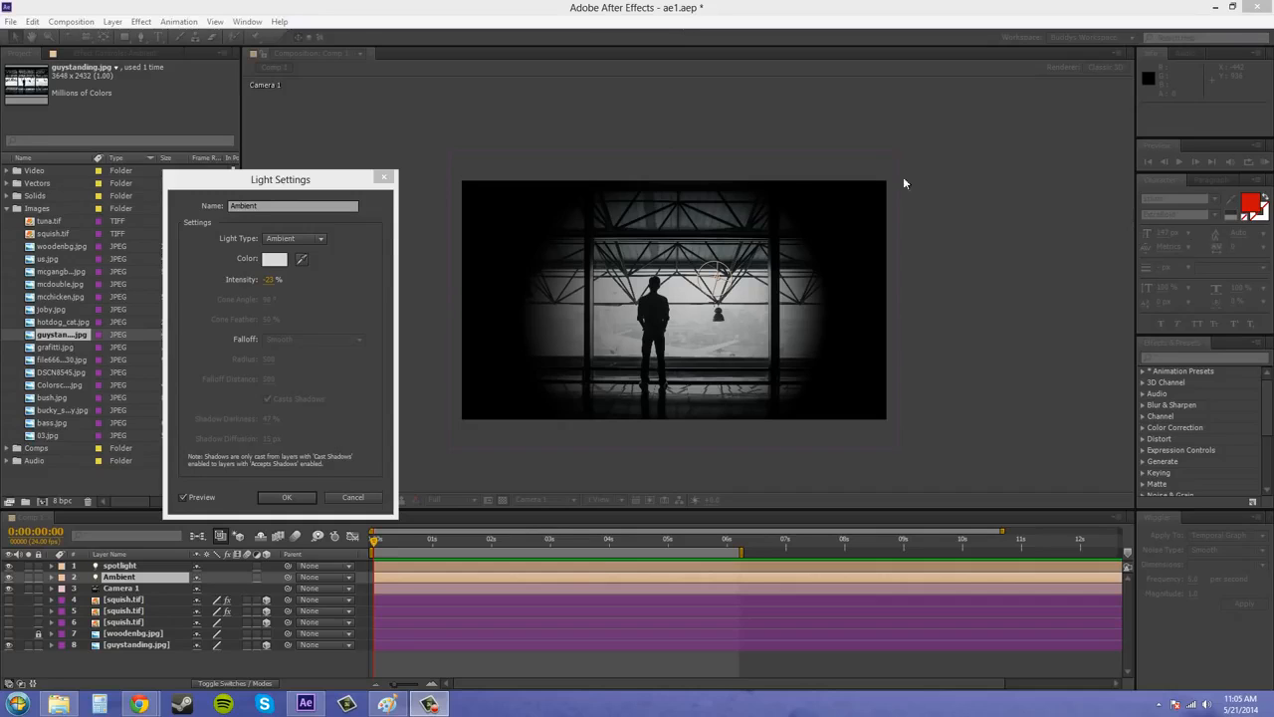
# Change the Ambient light's color from light gray to pure black in its light settings.
pyautogui.click(284, 261)
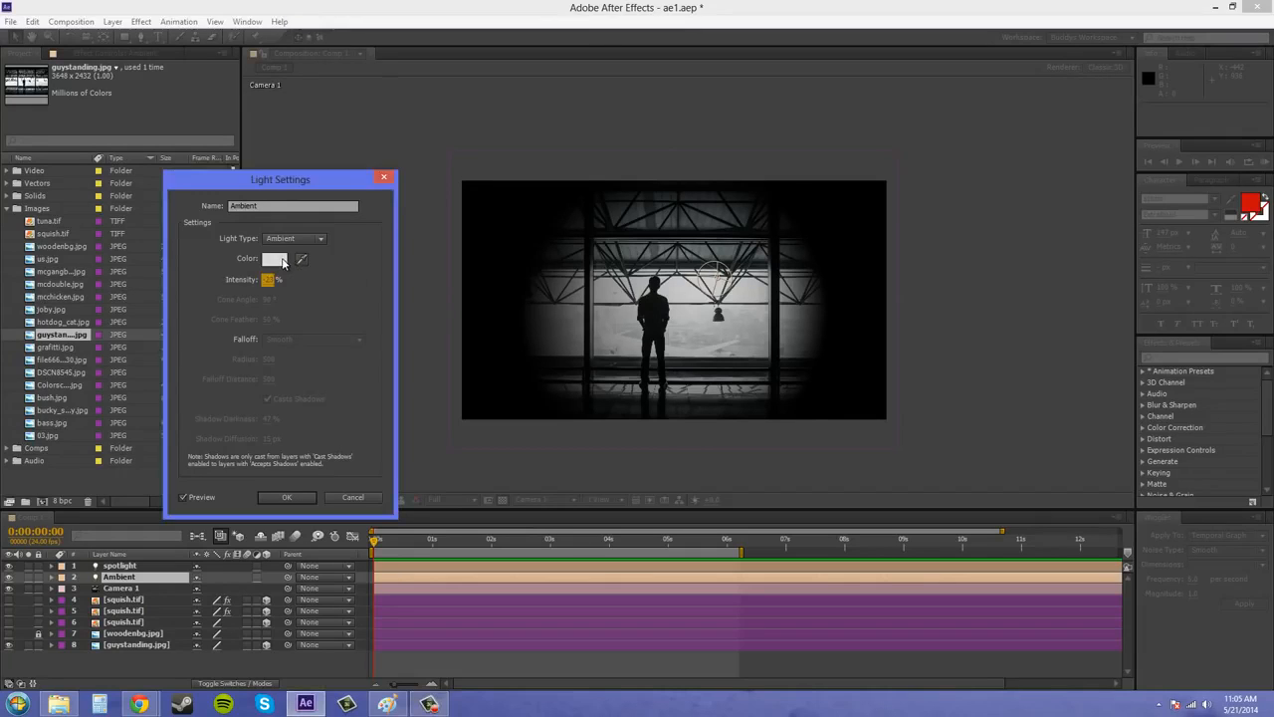
pyautogui.click(284, 261)
pyautogui.click(483, 326)
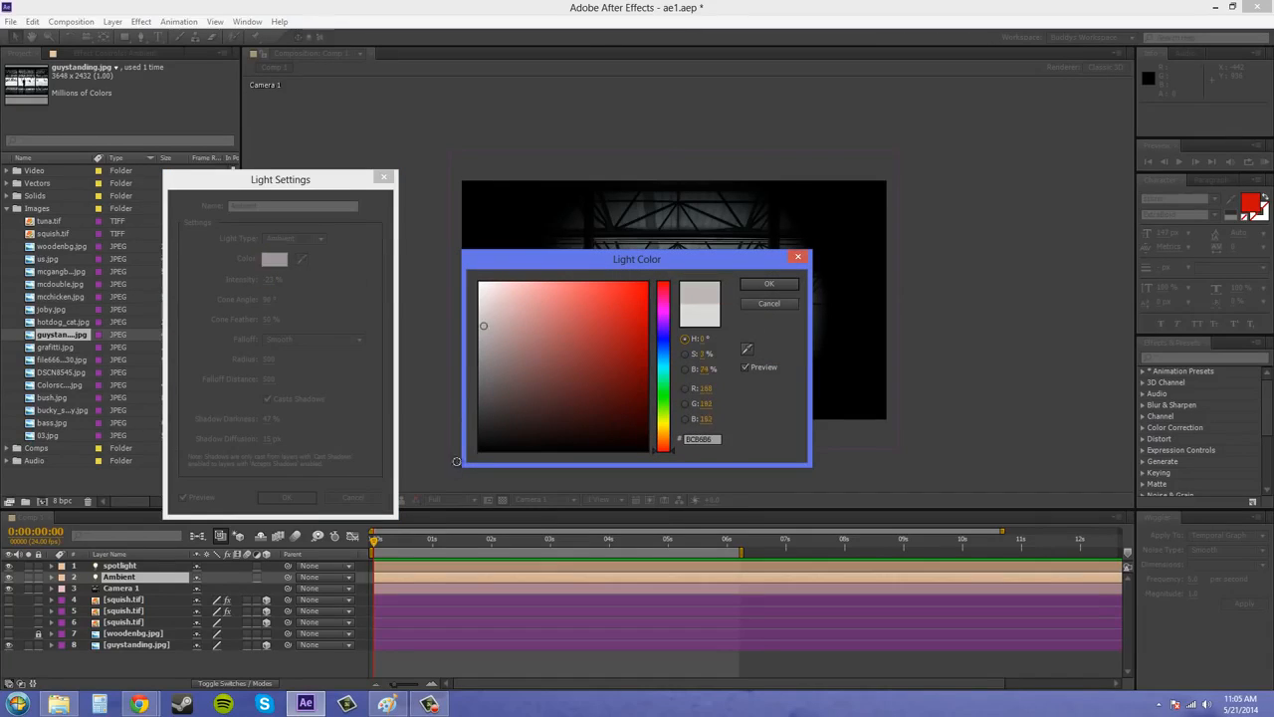
pyautogui.moveTo(456, 461); pyautogui.dragTo(441, 527)
pyautogui.click(779, 287)
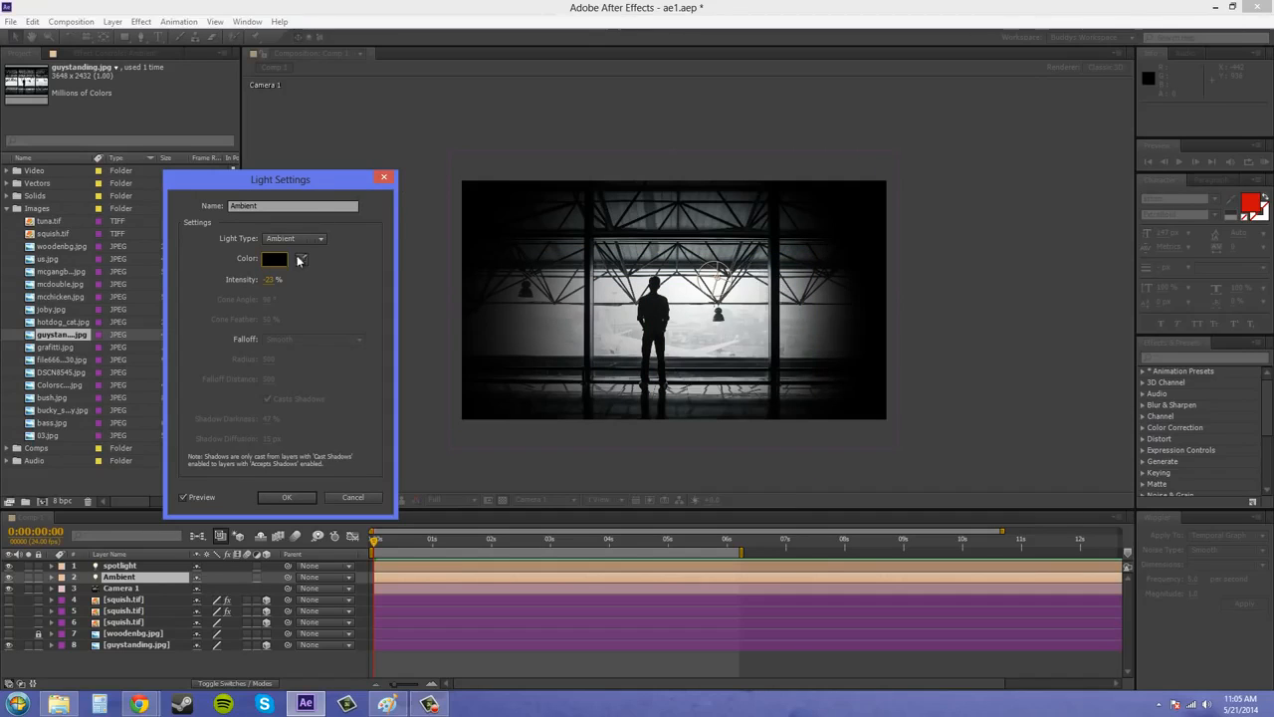
# Set the Ambient light's intensity to 100%.
pyautogui.click(268, 279)
pyautogui.moveTo(388, 279); pyautogui.dragTo(497, 282)
pyautogui.moveTo(267, 283); pyautogui.dragTo(699, 344)
pyautogui.write('100')
# Change the Ambient light's color to pure white (FFFFFF).
pyautogui.click(275, 259)
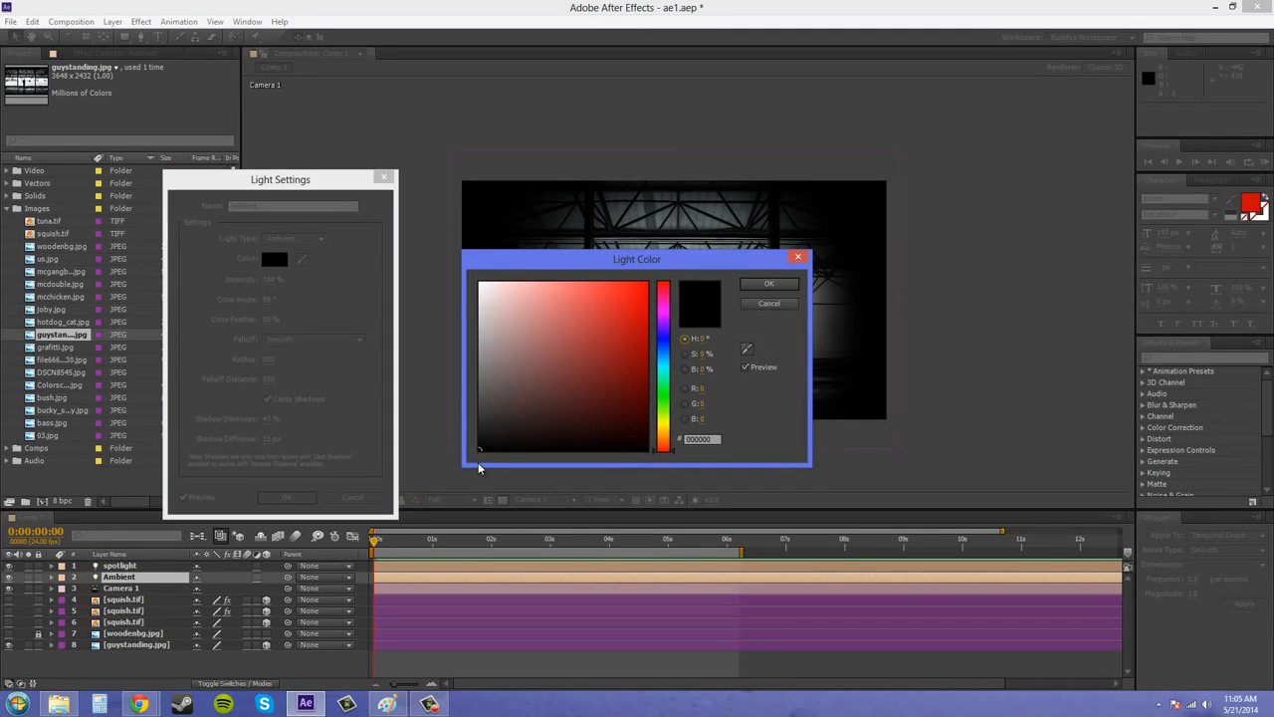
pyautogui.click(482, 364)
pyautogui.click(479, 283)
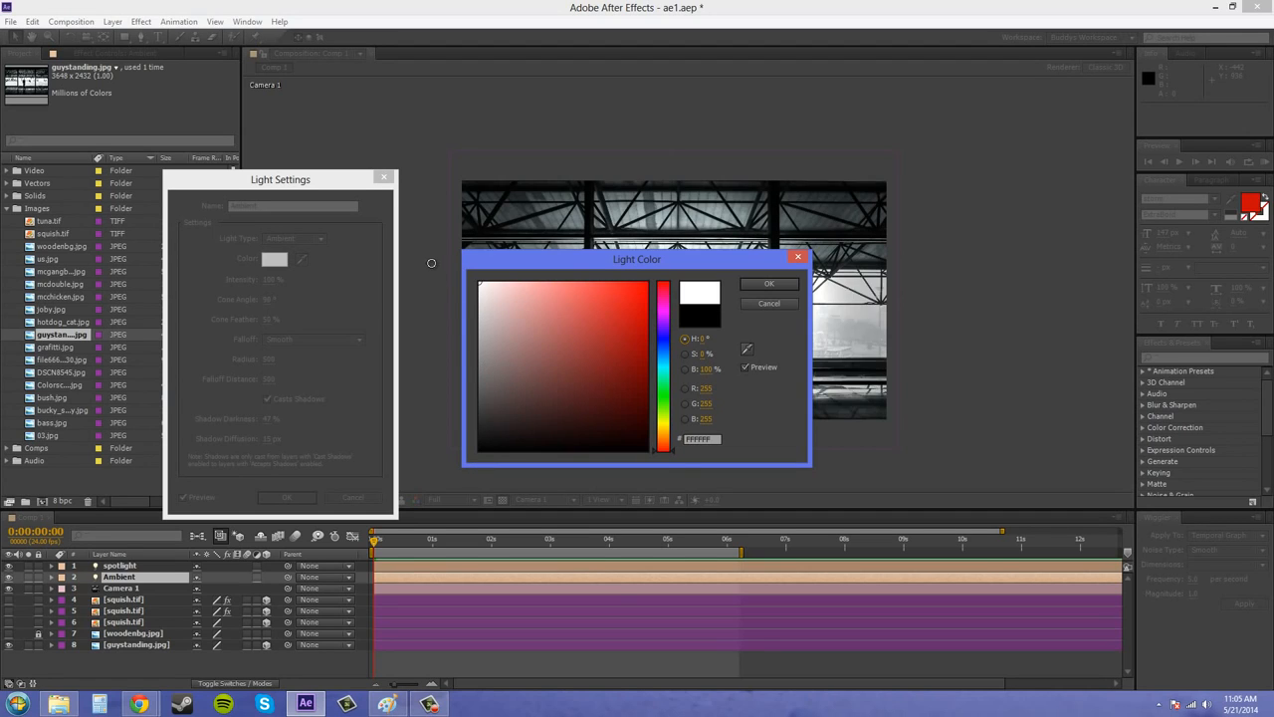
pyautogui.click(768, 284)
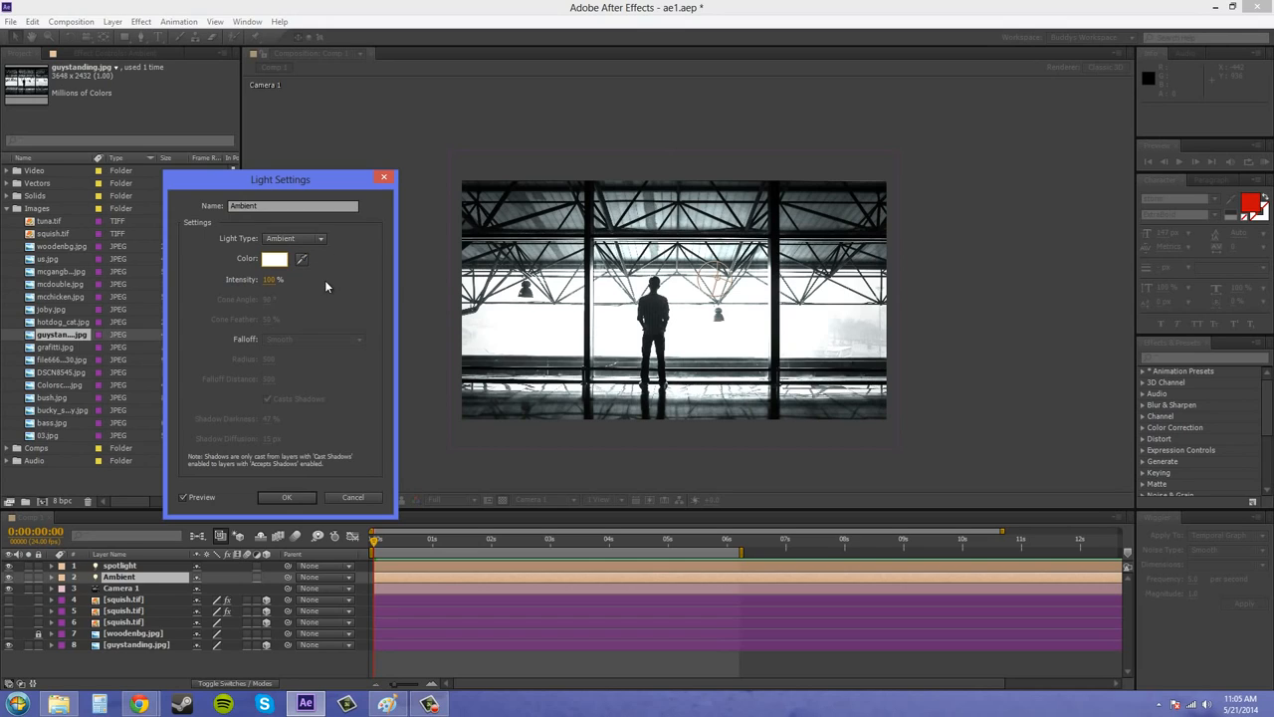
# Darken the Ambient light's color to a very dark gray and close its light settings.
pyautogui.click(274, 259)
pyautogui.moveTo(484, 292)
pyautogui.mouseDown()
pyautogui.moveTo(456, 330)
pyautogui.moveTo(439, 423)
pyautogui.moveTo(432, 380)
pyautogui.moveTo(436, 417)
pyautogui.mouseUp()
pyautogui.click(768, 303)
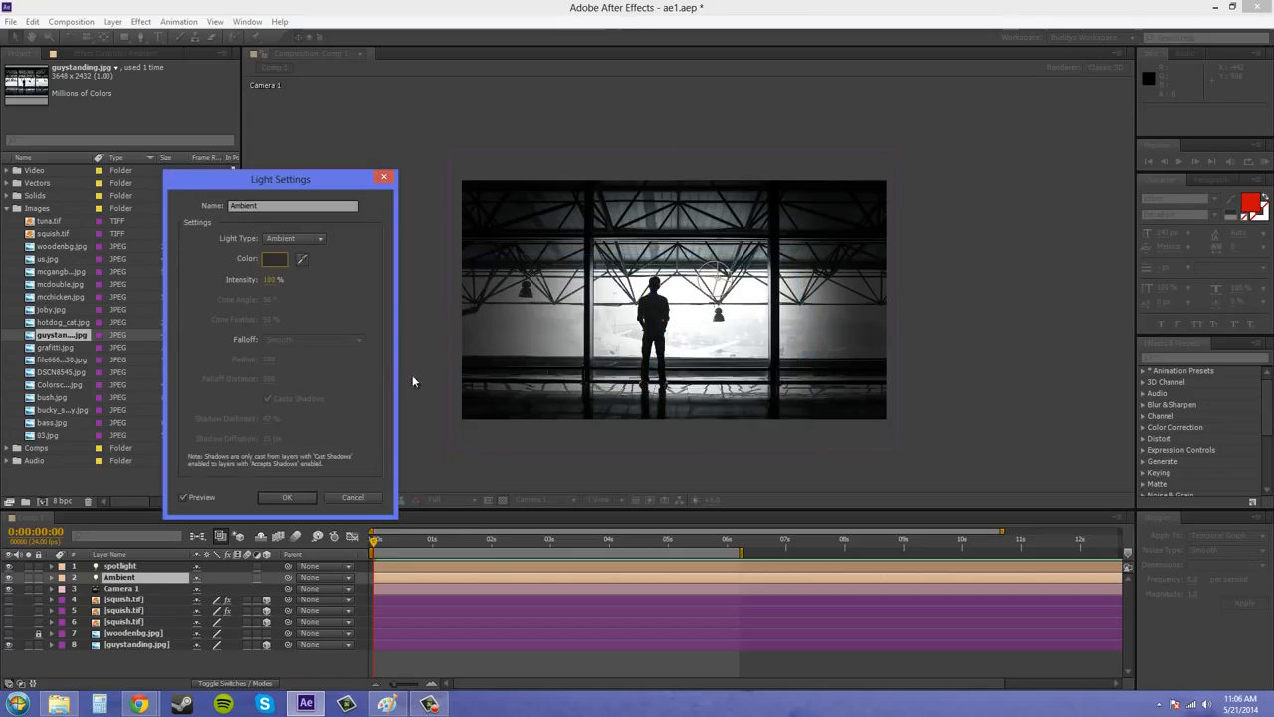
pyautogui.click(353, 497)
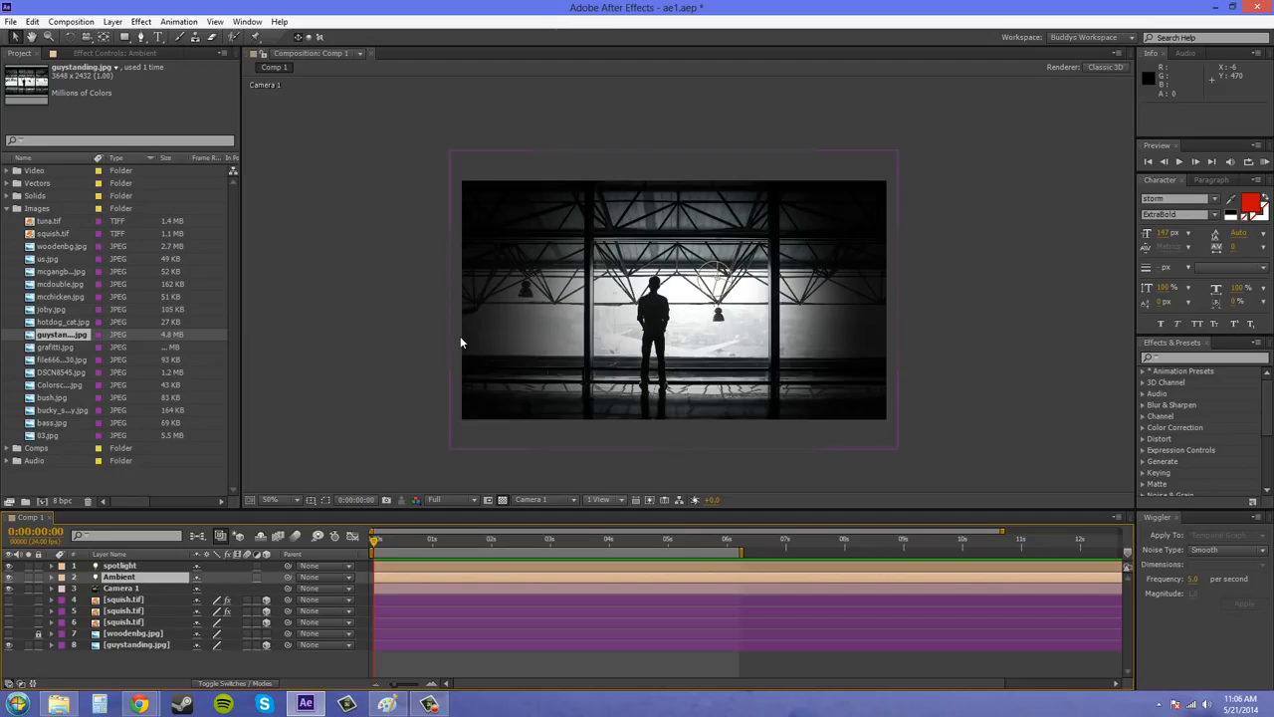